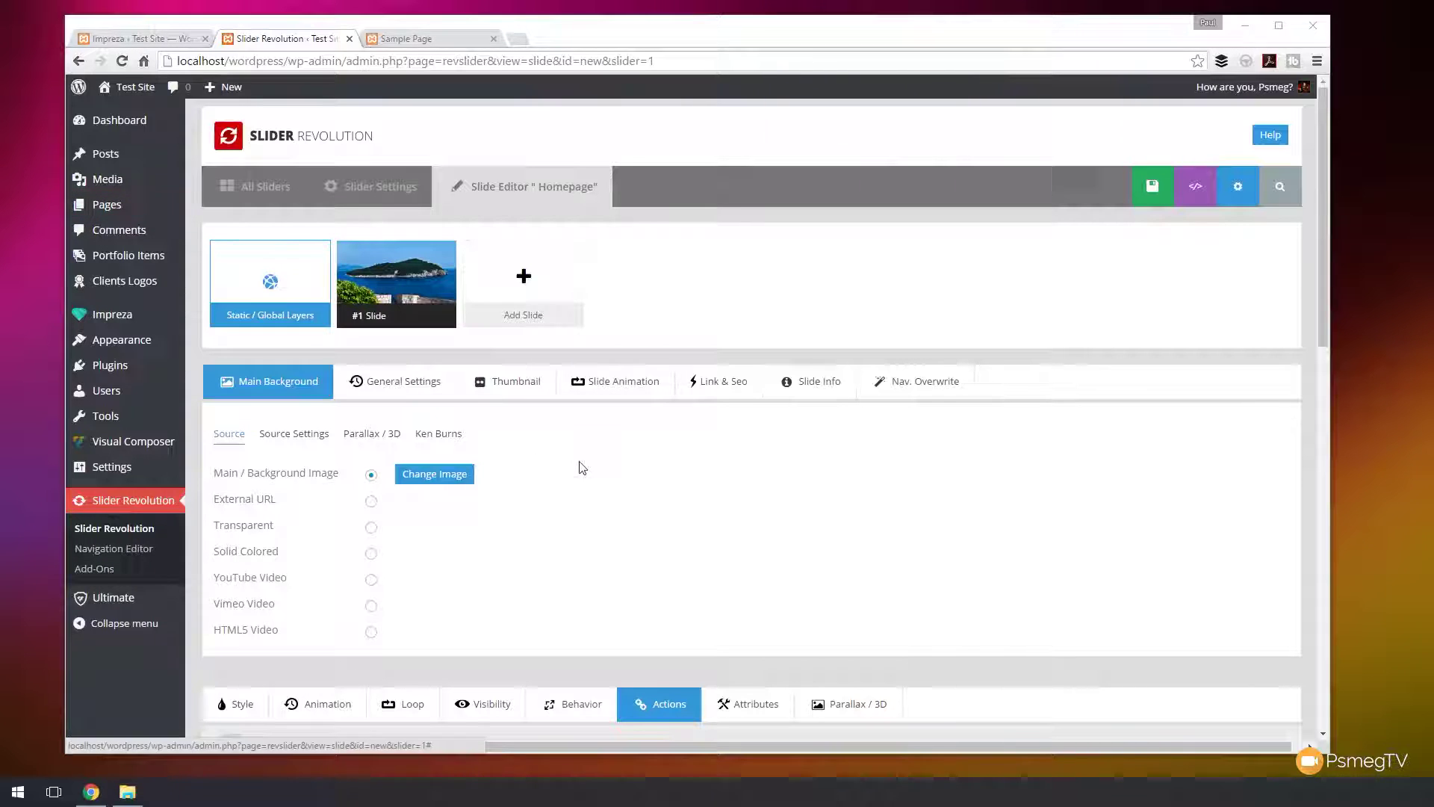
- Scroll down the Homepage slide editor to the layer canvas showing the island background photo
scroll(617, 473, down, 3)
scroll(617, 472, down, 4)
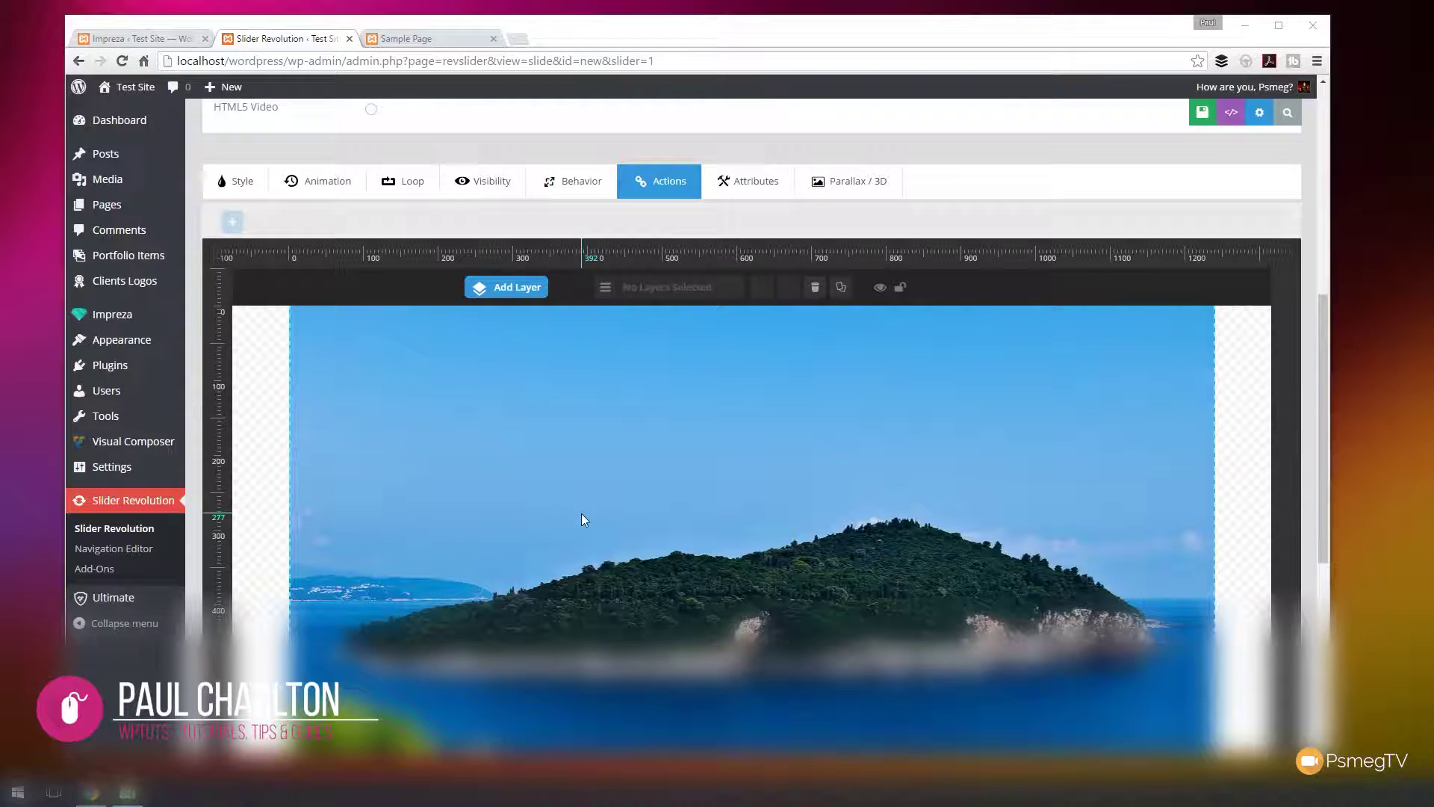
scroll(511, 514, down, 1)
scroll(510, 513, down, 1)
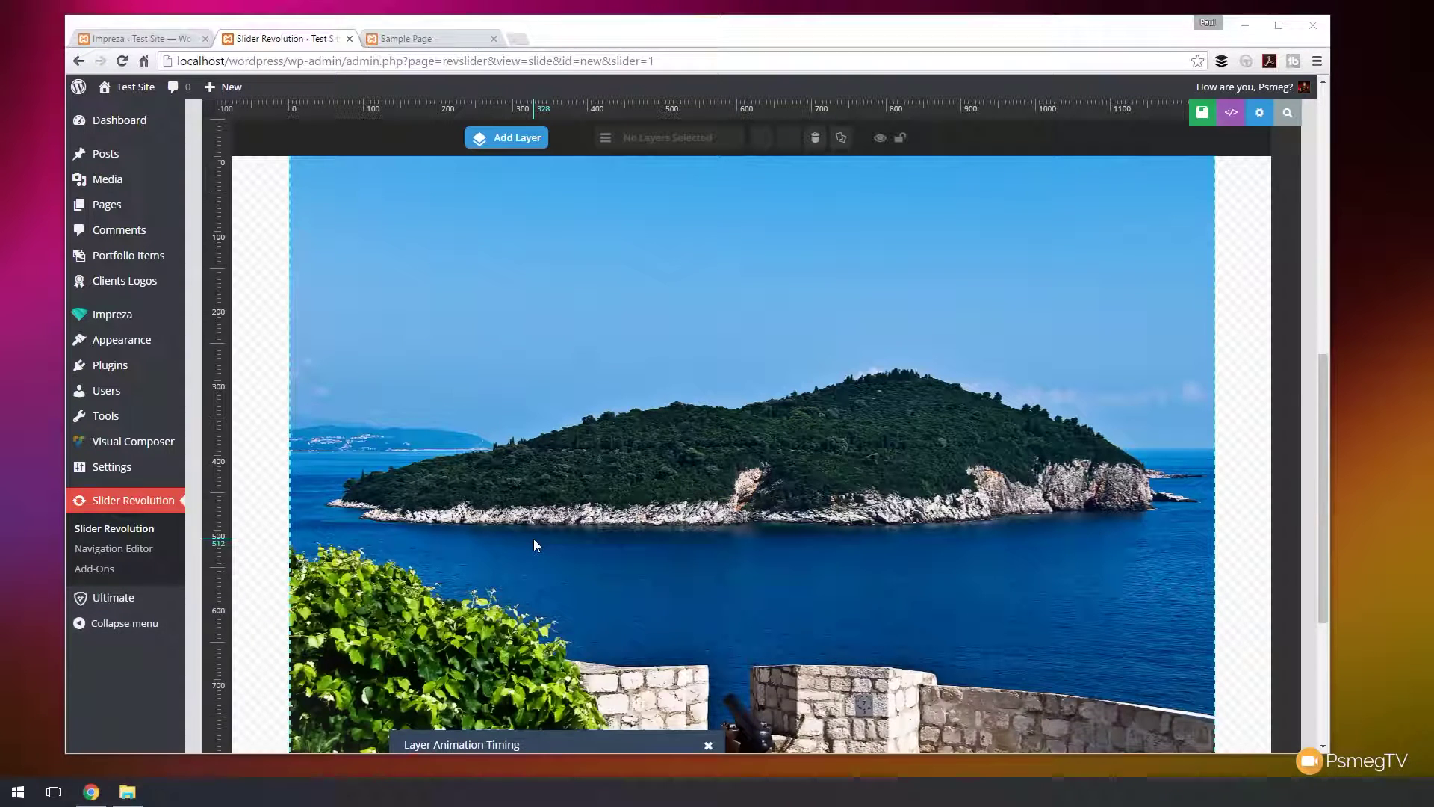
- Add a Click Here button layer and drag it onto the stone wall at lower right
scroll(649, 563, down, 1)
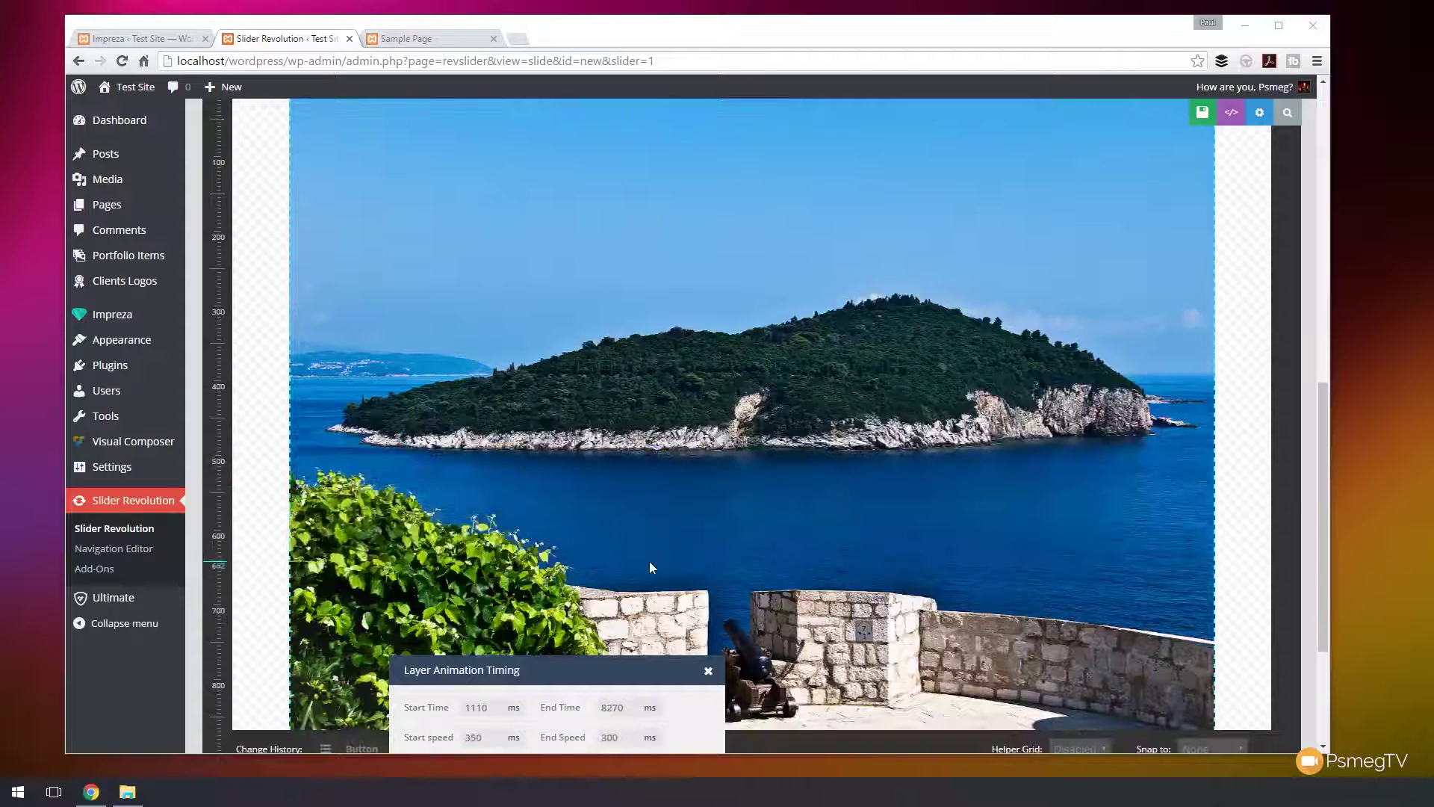
click(708, 670)
scroll(787, 559, up, 3)
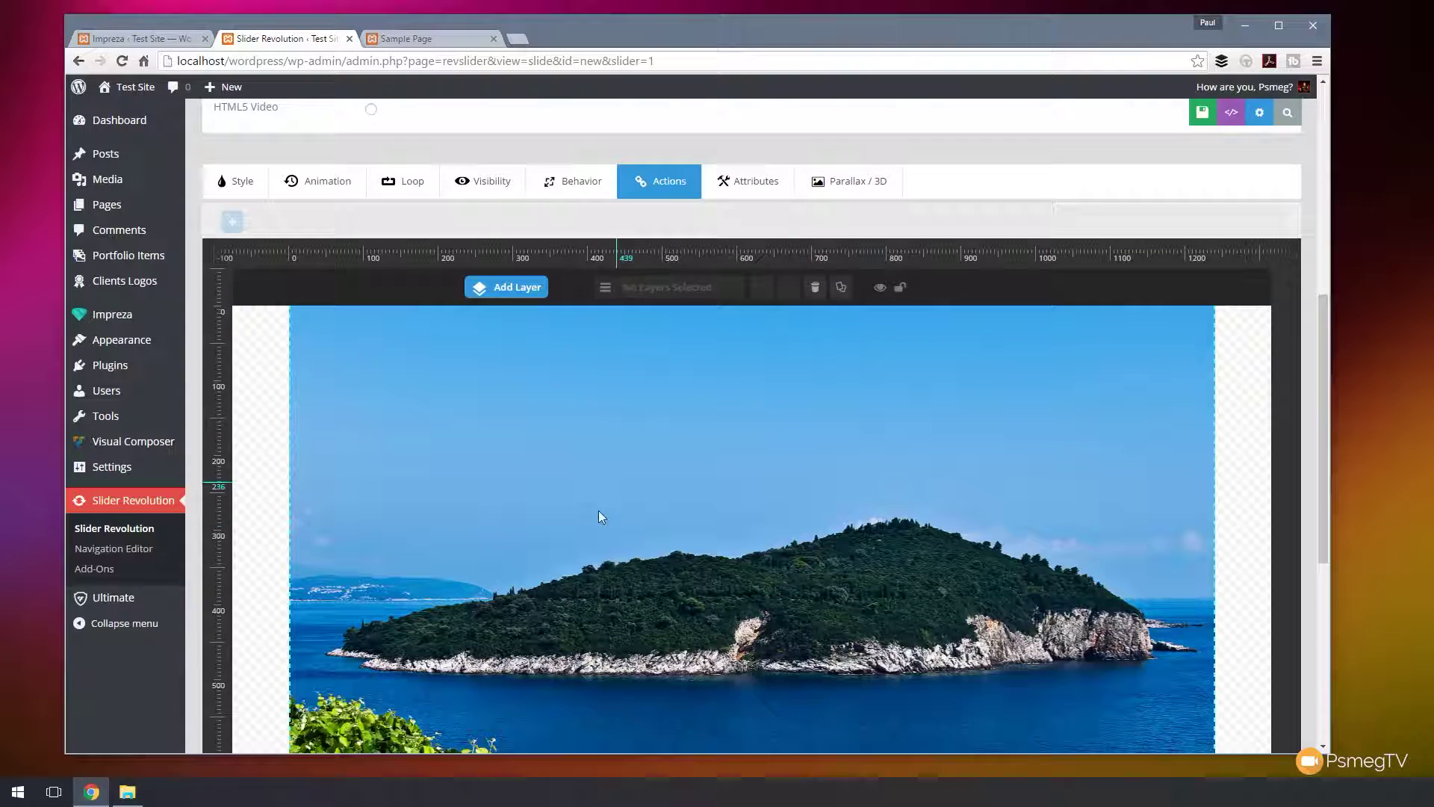
mouse_move(499, 293)
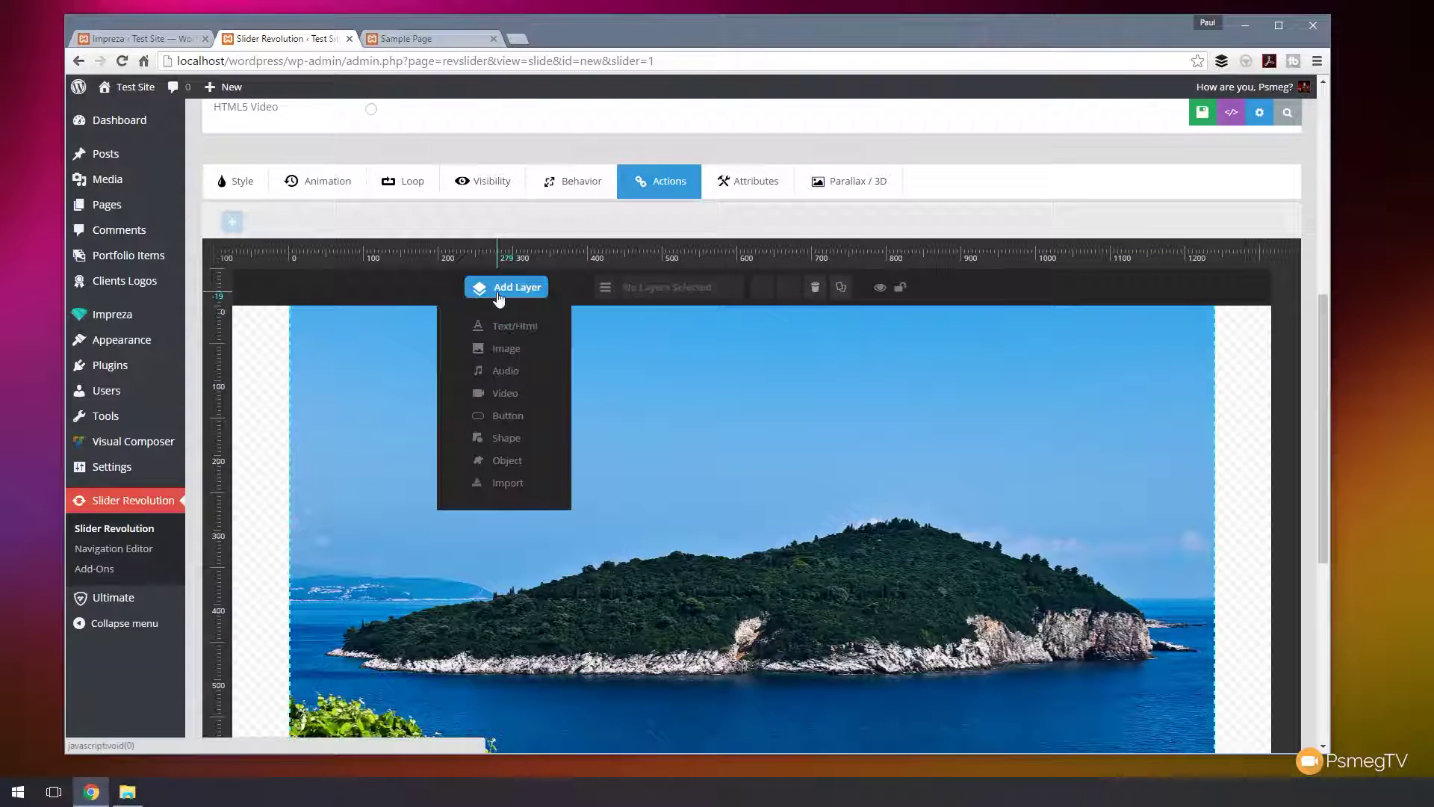
click(505, 420)
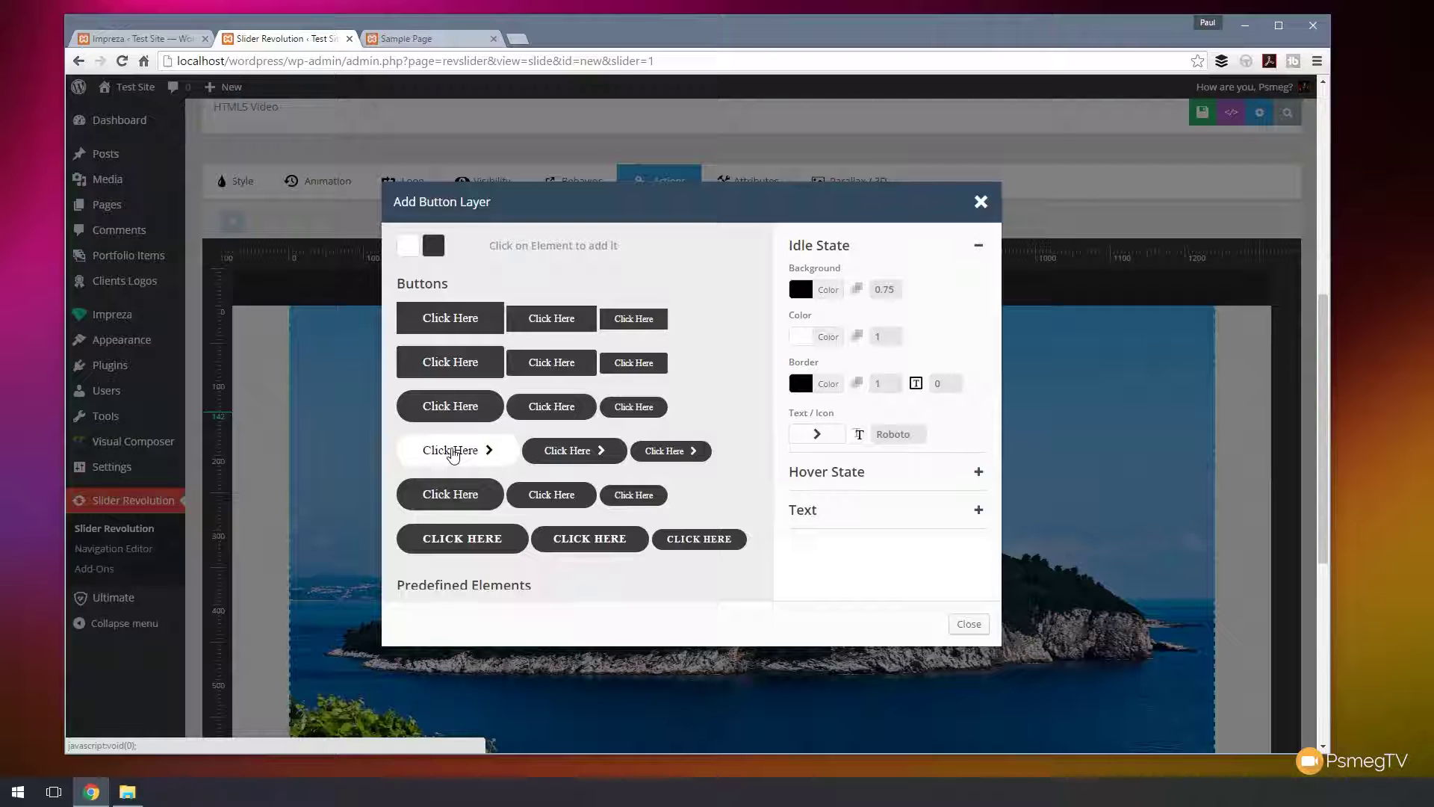
click(451, 451)
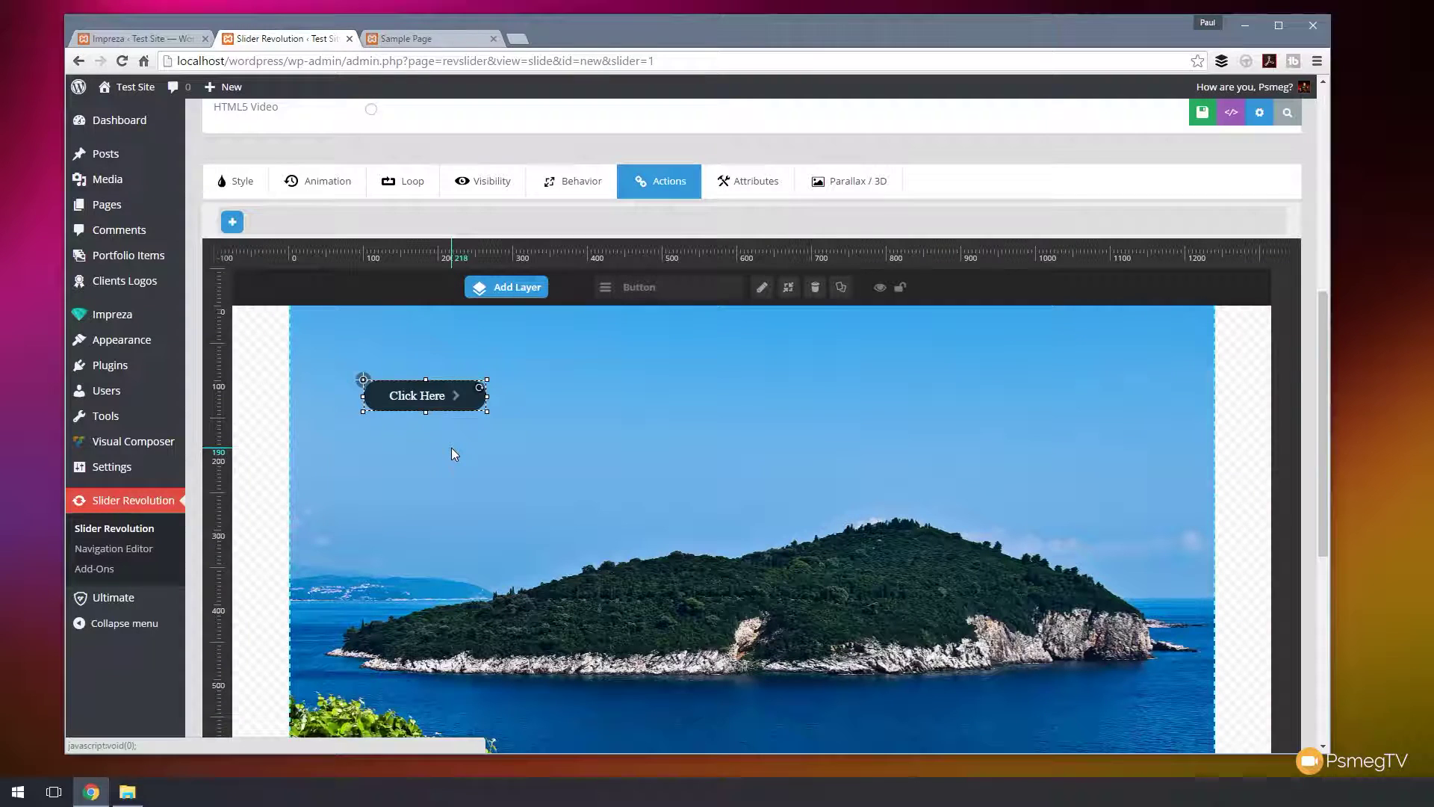
scroll(500, 284, down, 3)
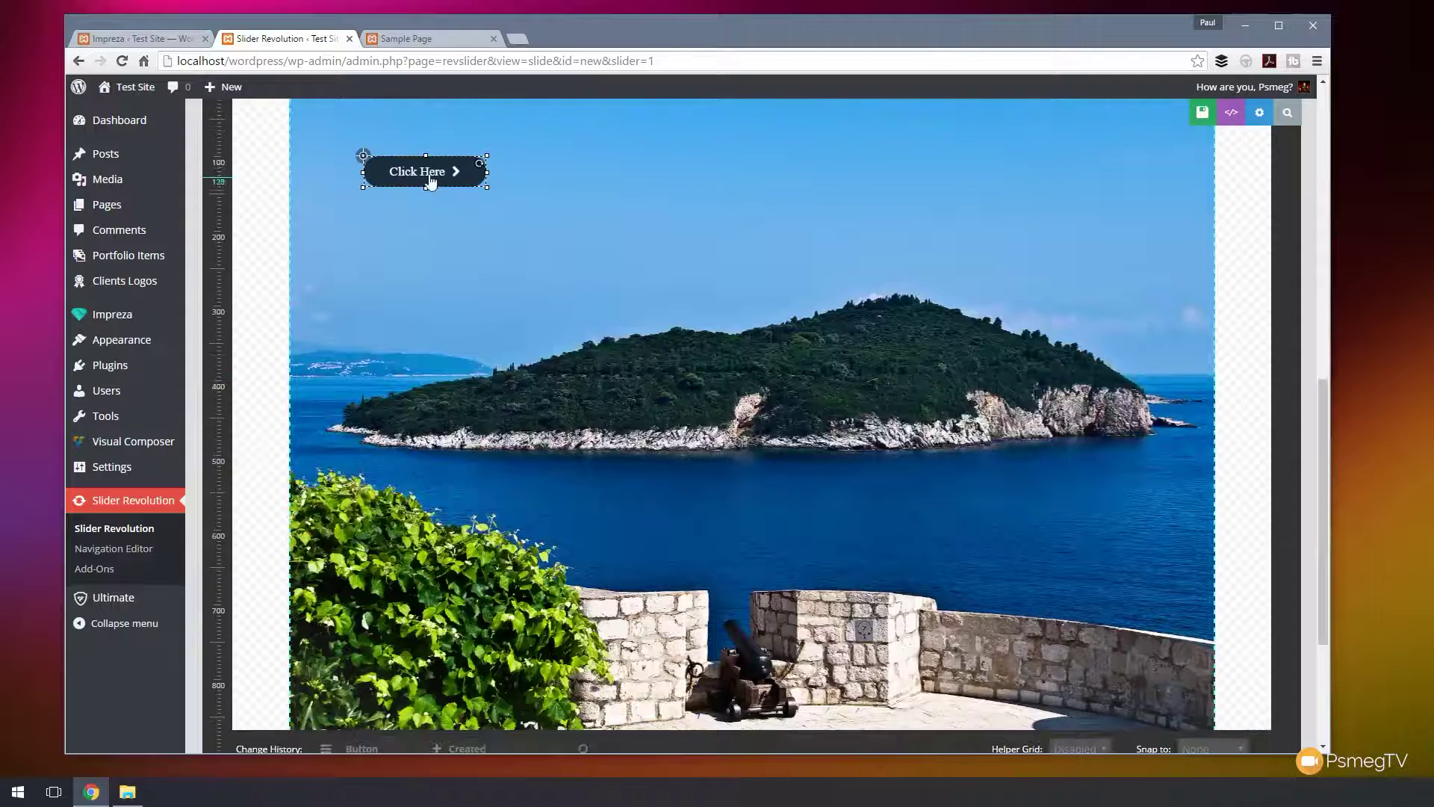
drag(431, 178, 1004, 698)
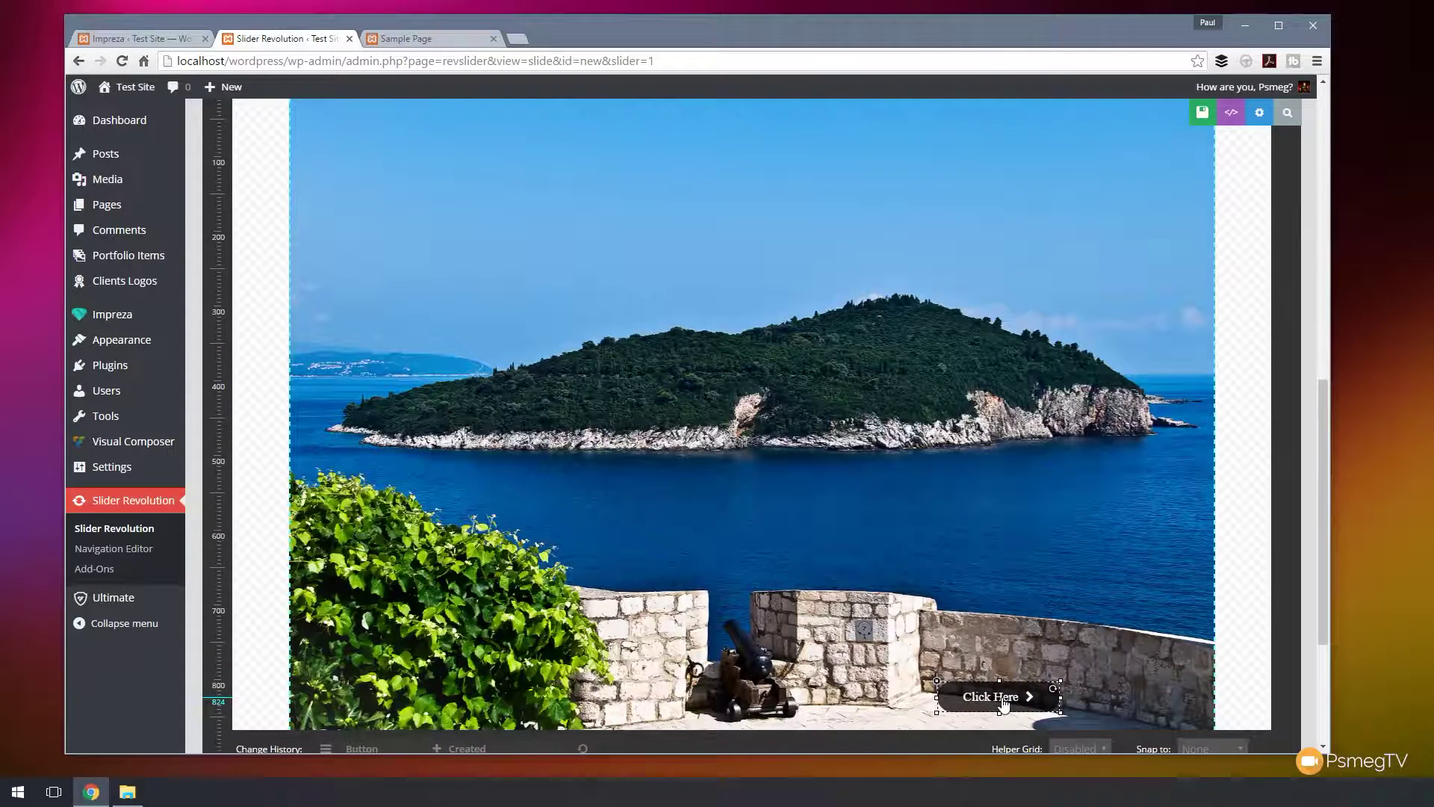
- Add a second Click Here button and position it beside the first on the wall
scroll(831, 521, up, 3)
mouse_move(496, 289)
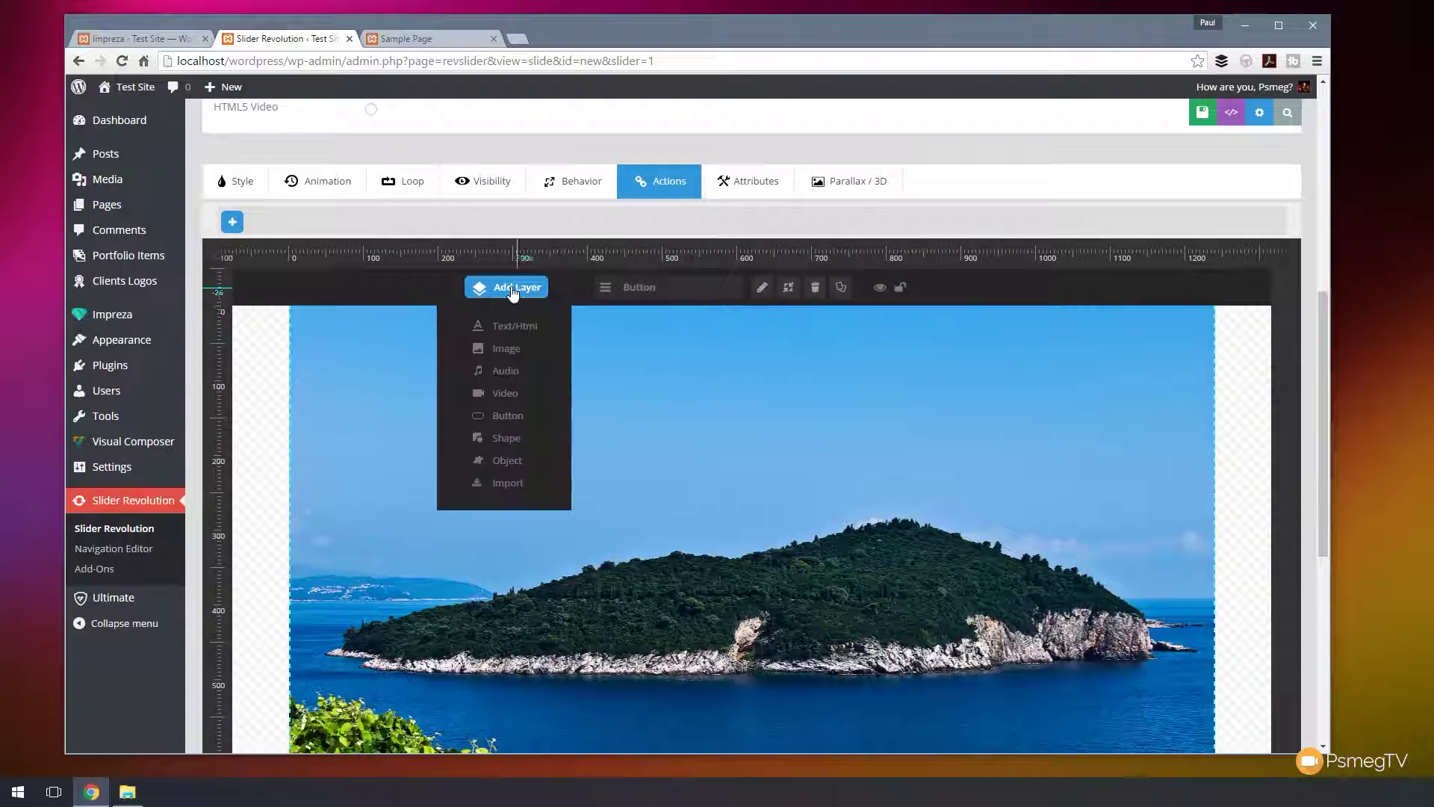
click(511, 416)
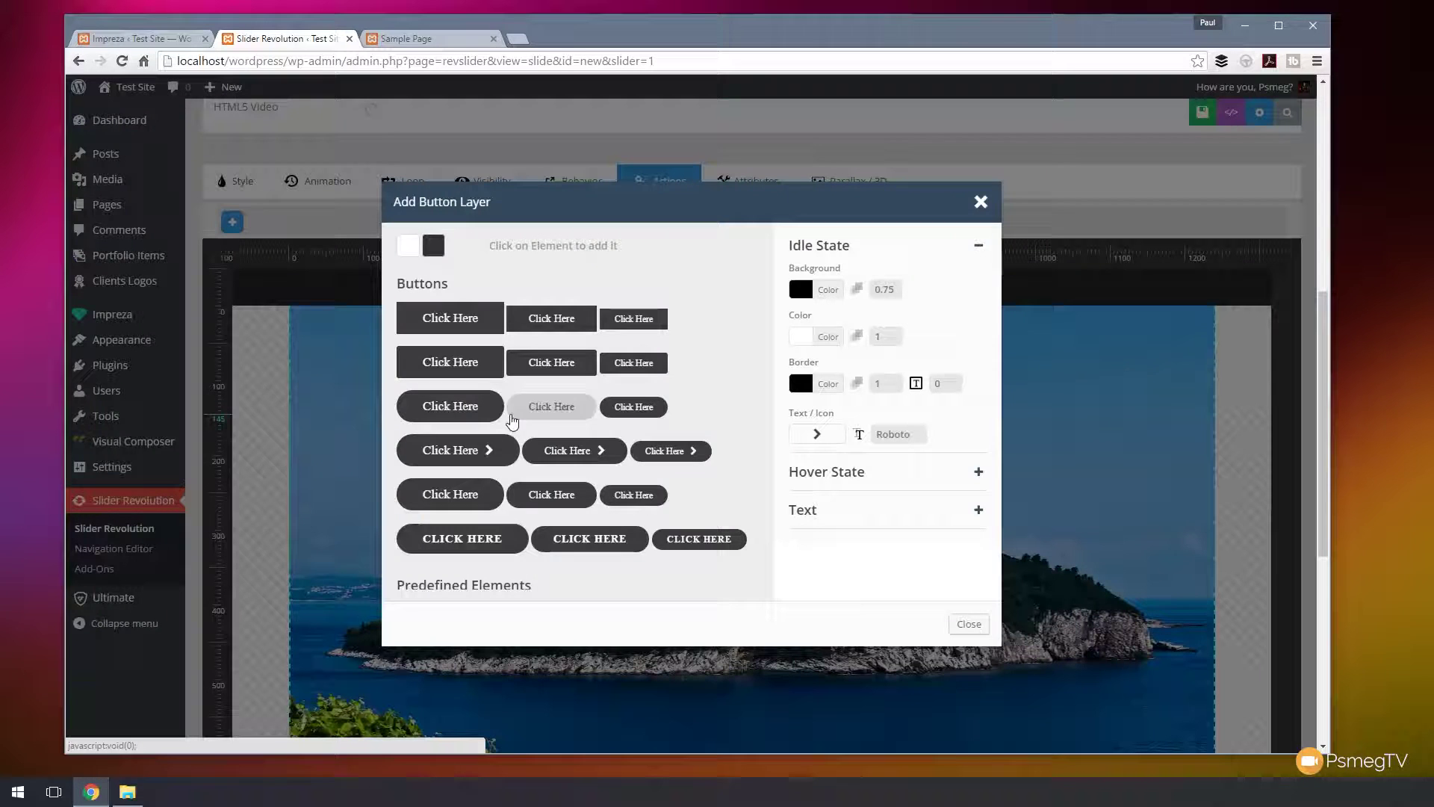
click(468, 453)
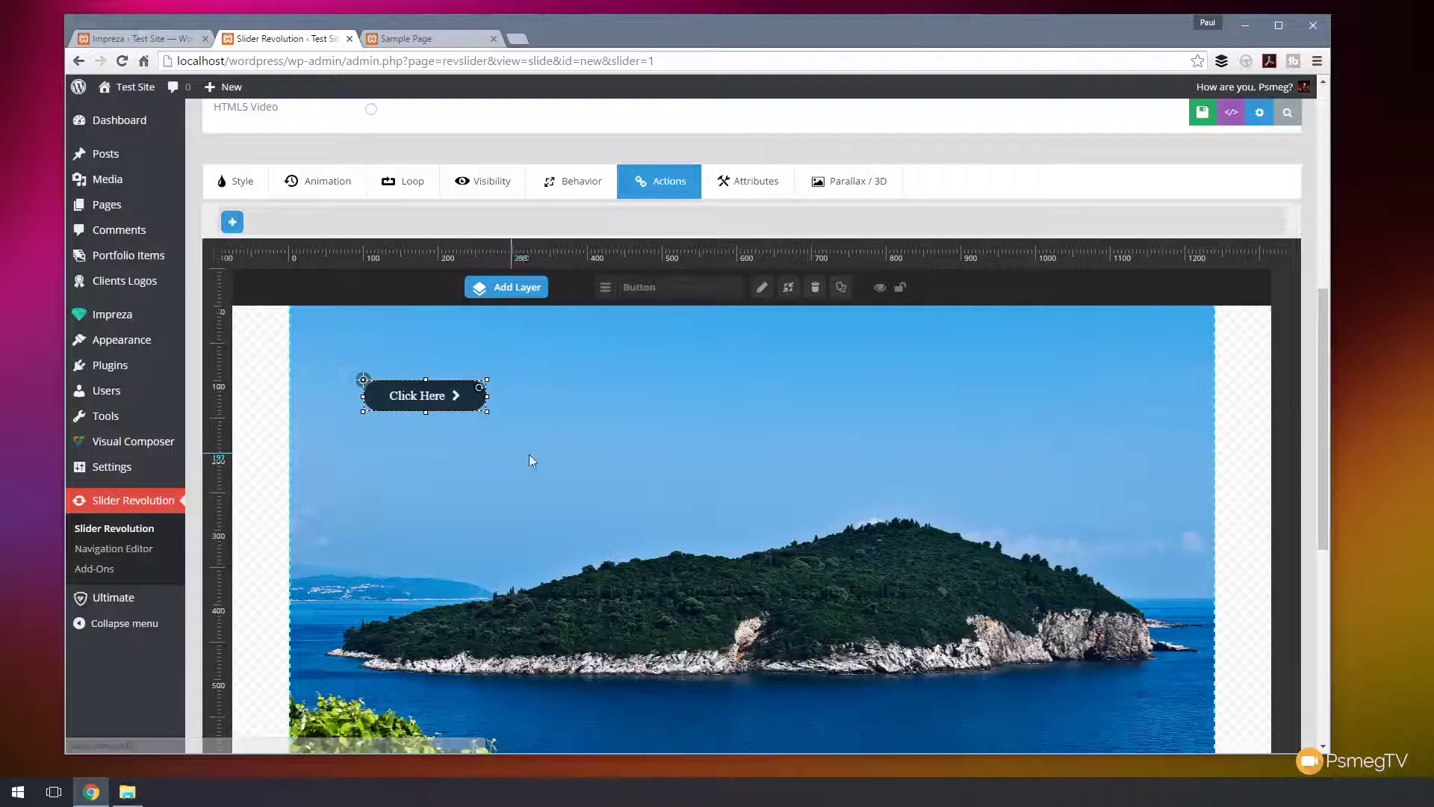
scroll(498, 391, down, 2)
drag(418, 252, 995, 631)
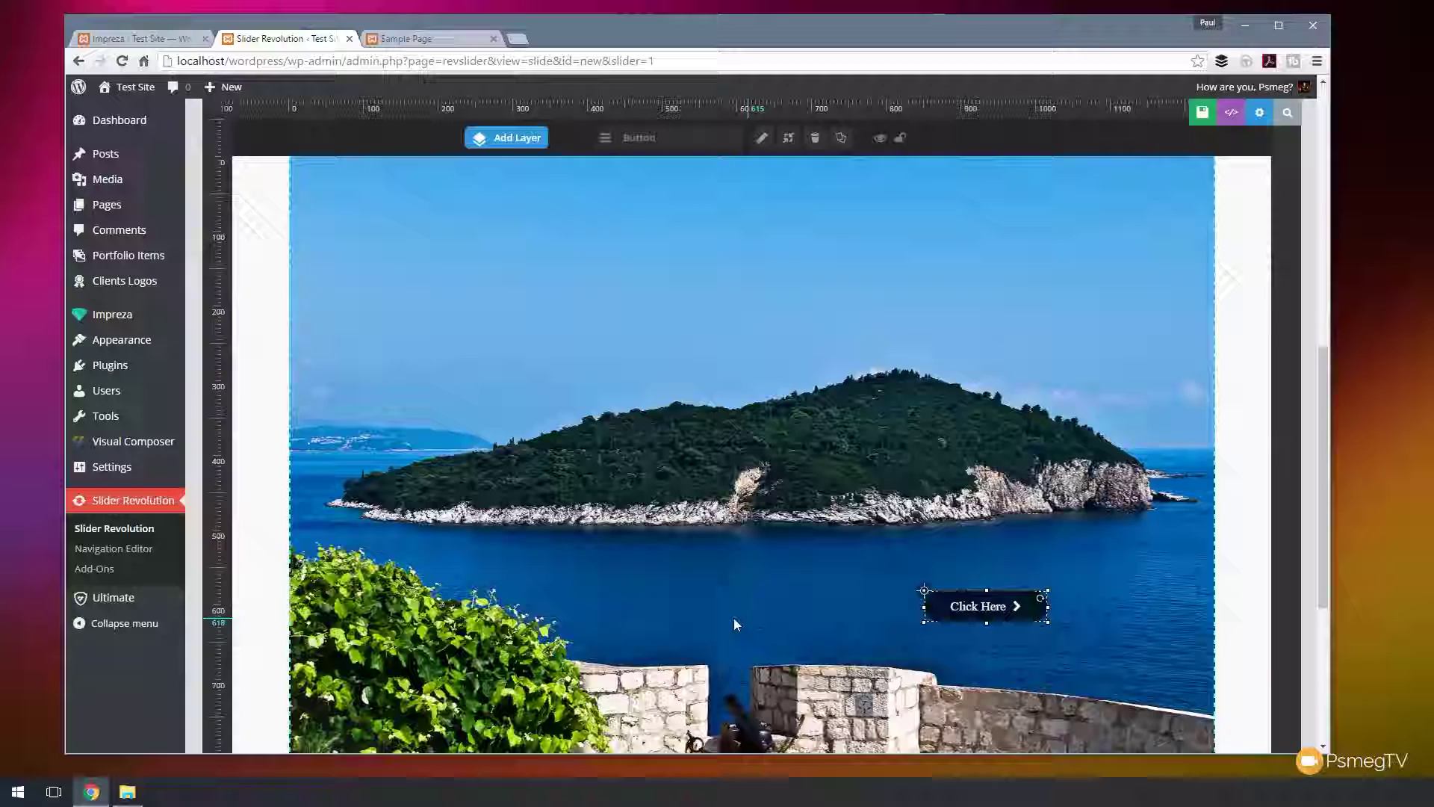
scroll(994, 632, down, 4)
drag(1008, 315, 1147, 478)
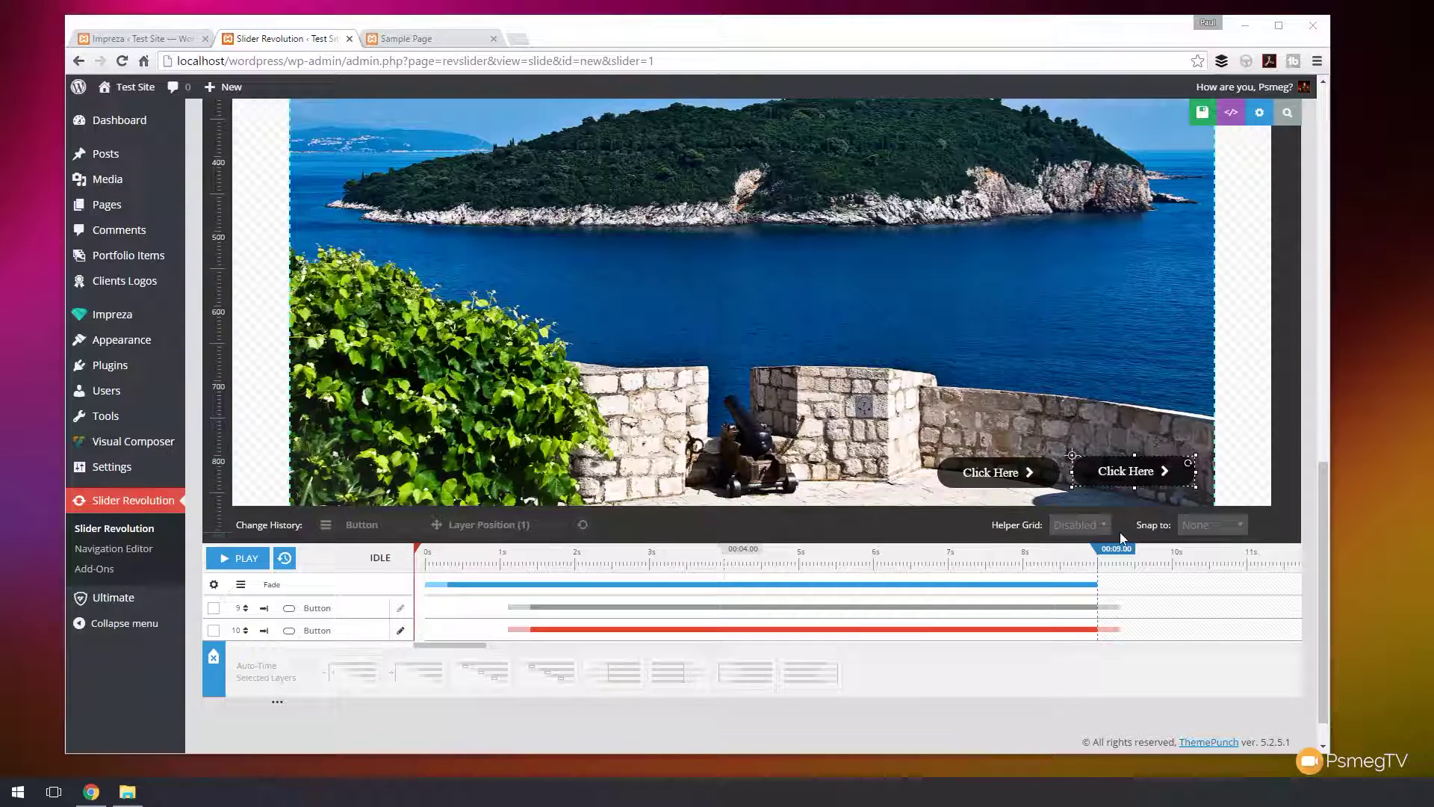
- Change the left button's label from 'Click Here' to 'Set Fullscreen'
click(999, 472)
scroll(1163, 509, up, 3)
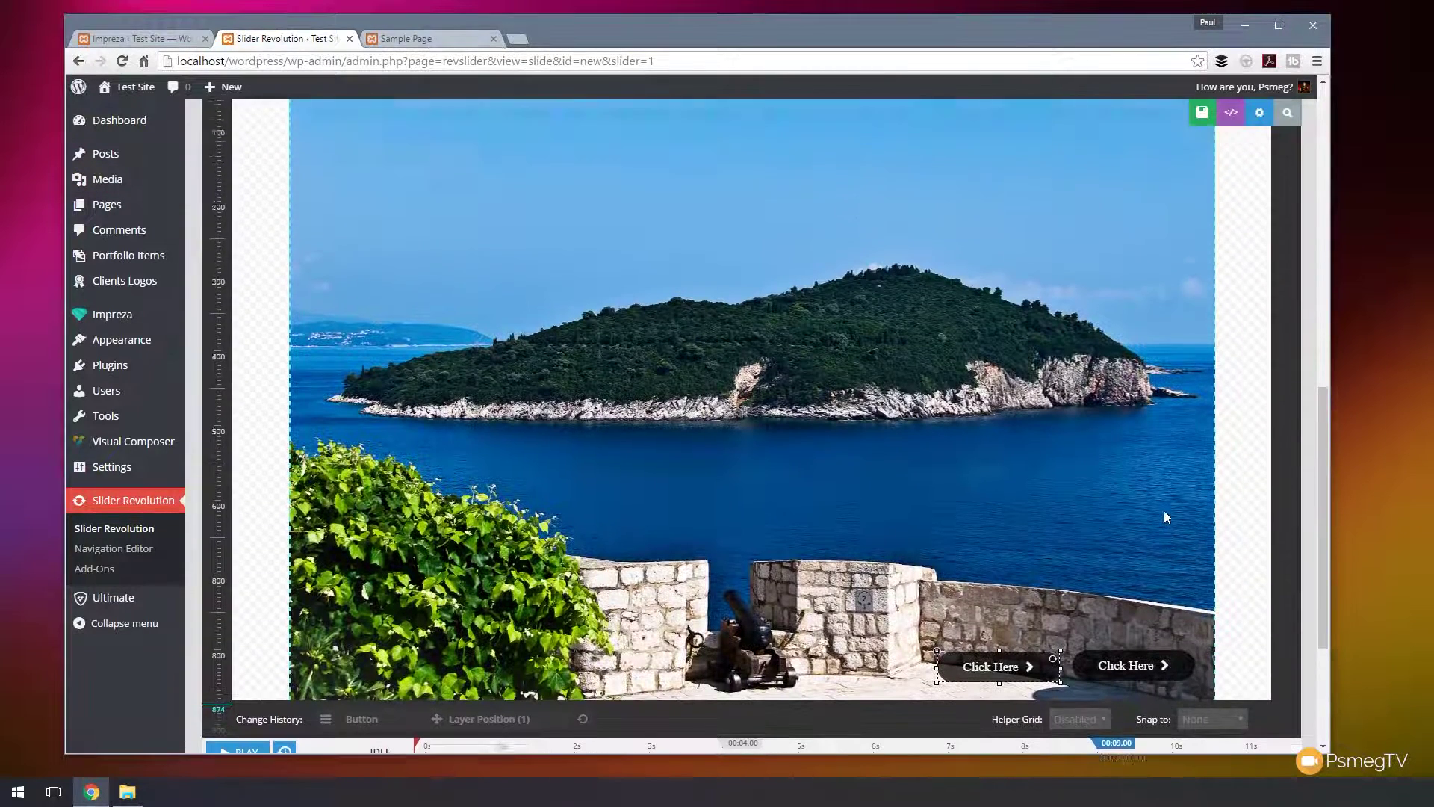
scroll(1164, 517, up, 3)
scroll(1060, 657, down, 2)
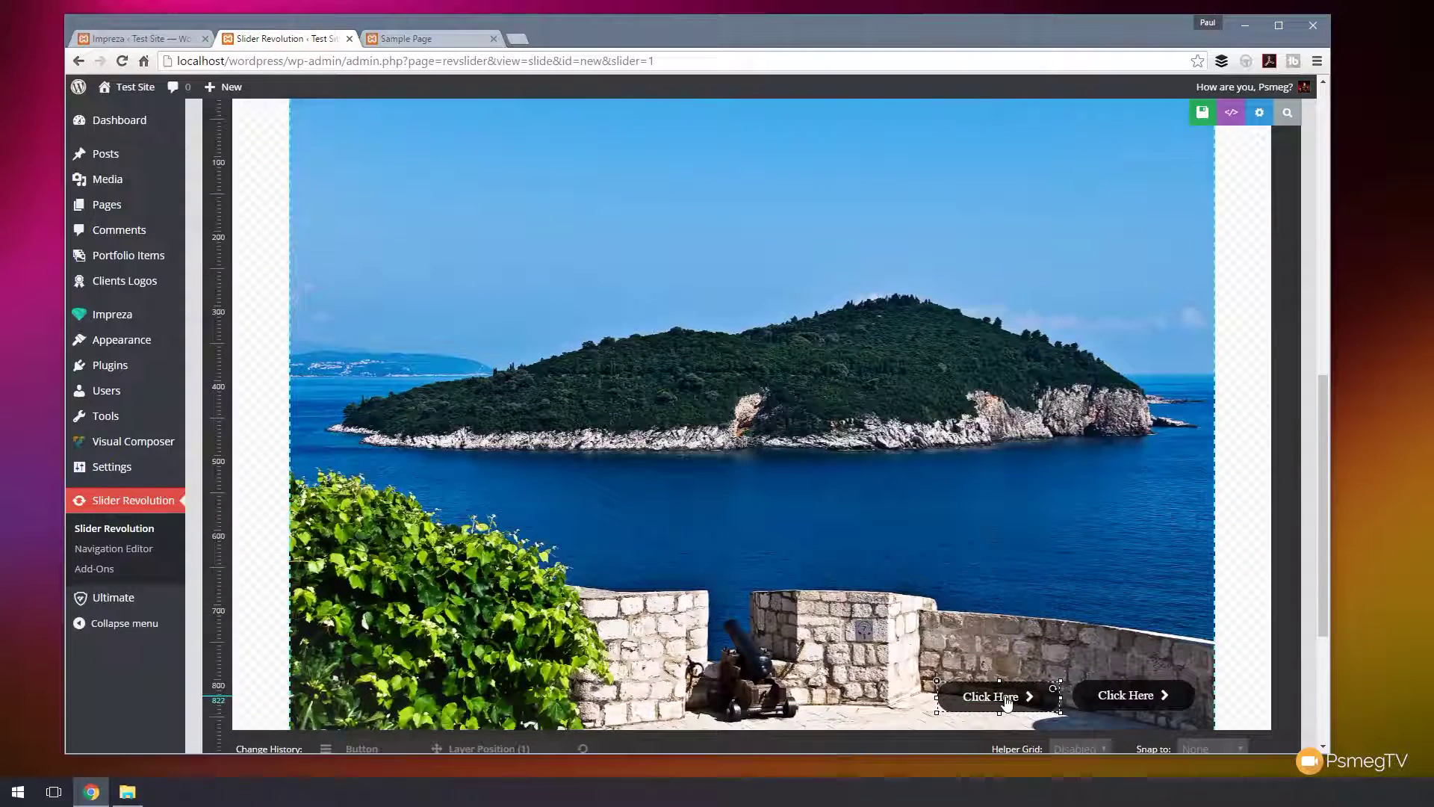
double_click(1006, 700)
scroll(672, 224, up, 1)
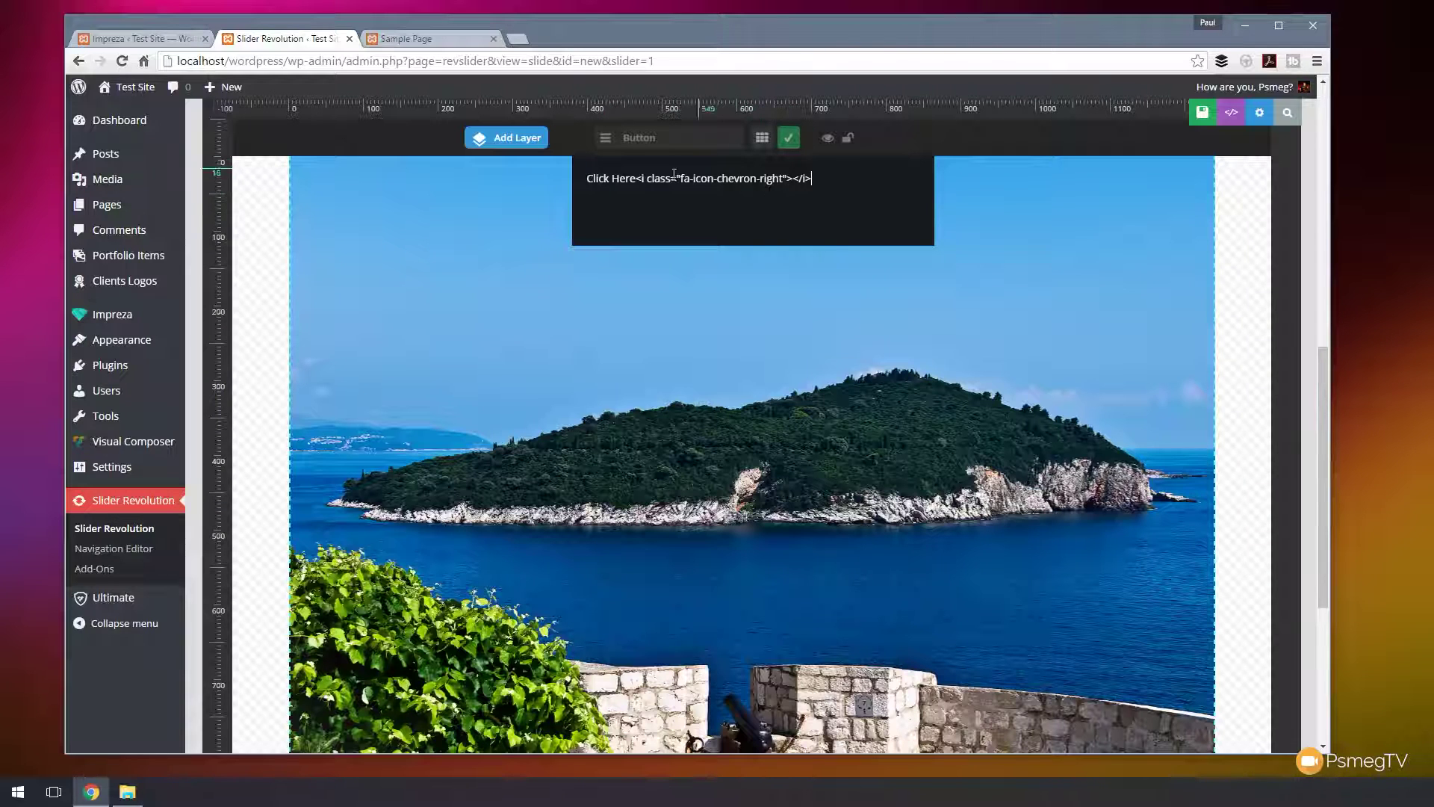
drag(637, 179, 585, 181)
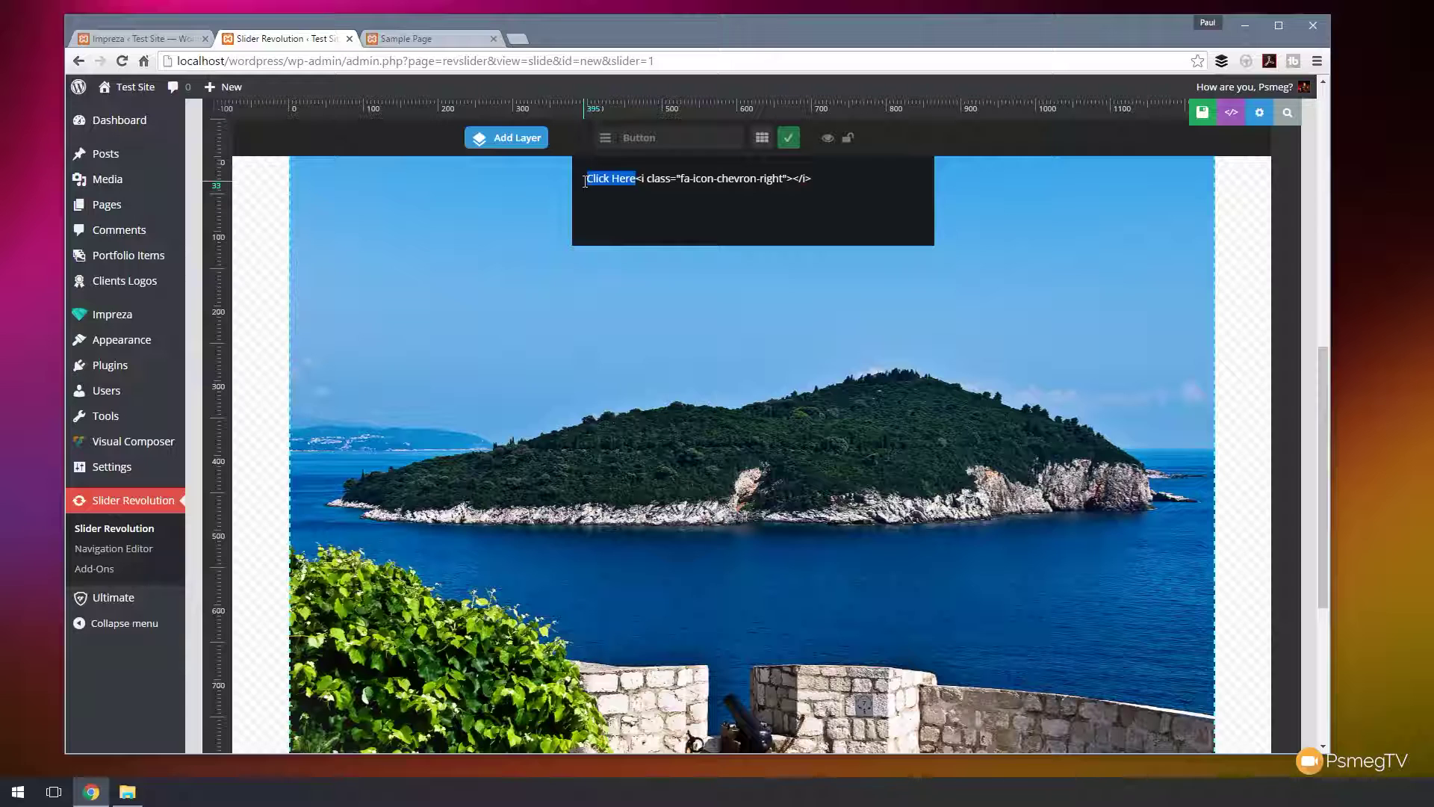
text(Set Fullsc)
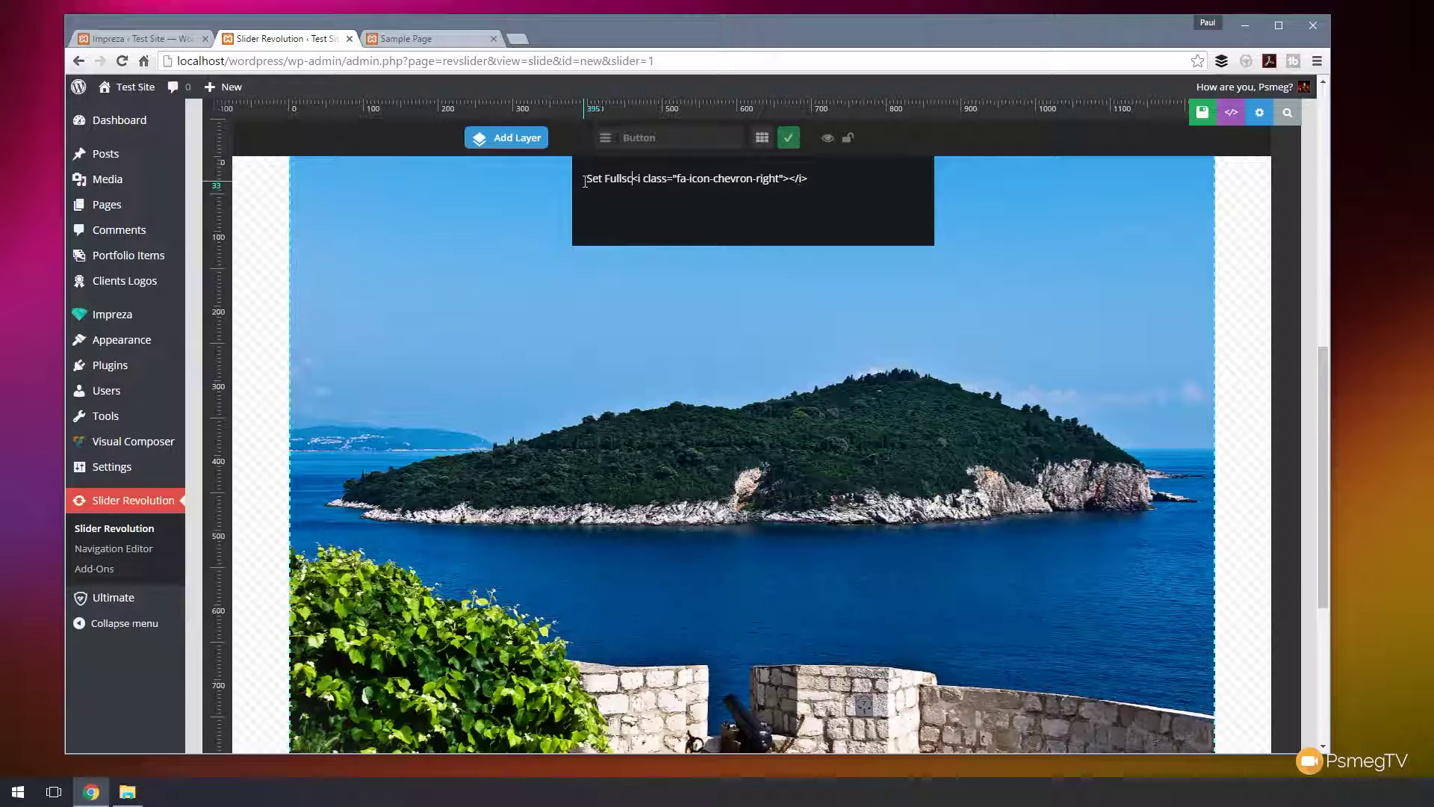
text(reen)
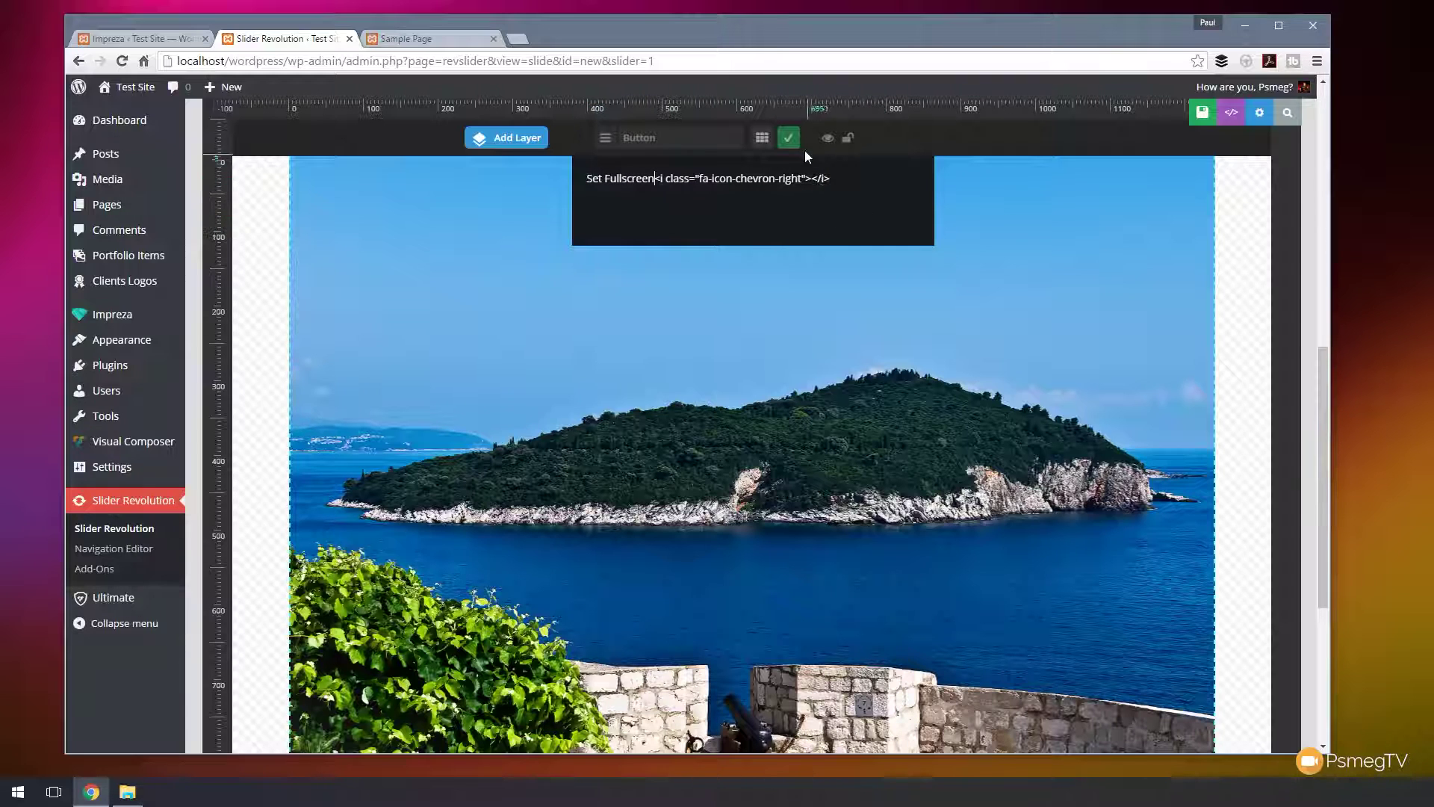
click(788, 138)
- Replace the other button's 'Click Here' text with 'Close Fullscreen'
scroll(1120, 471, down, 4)
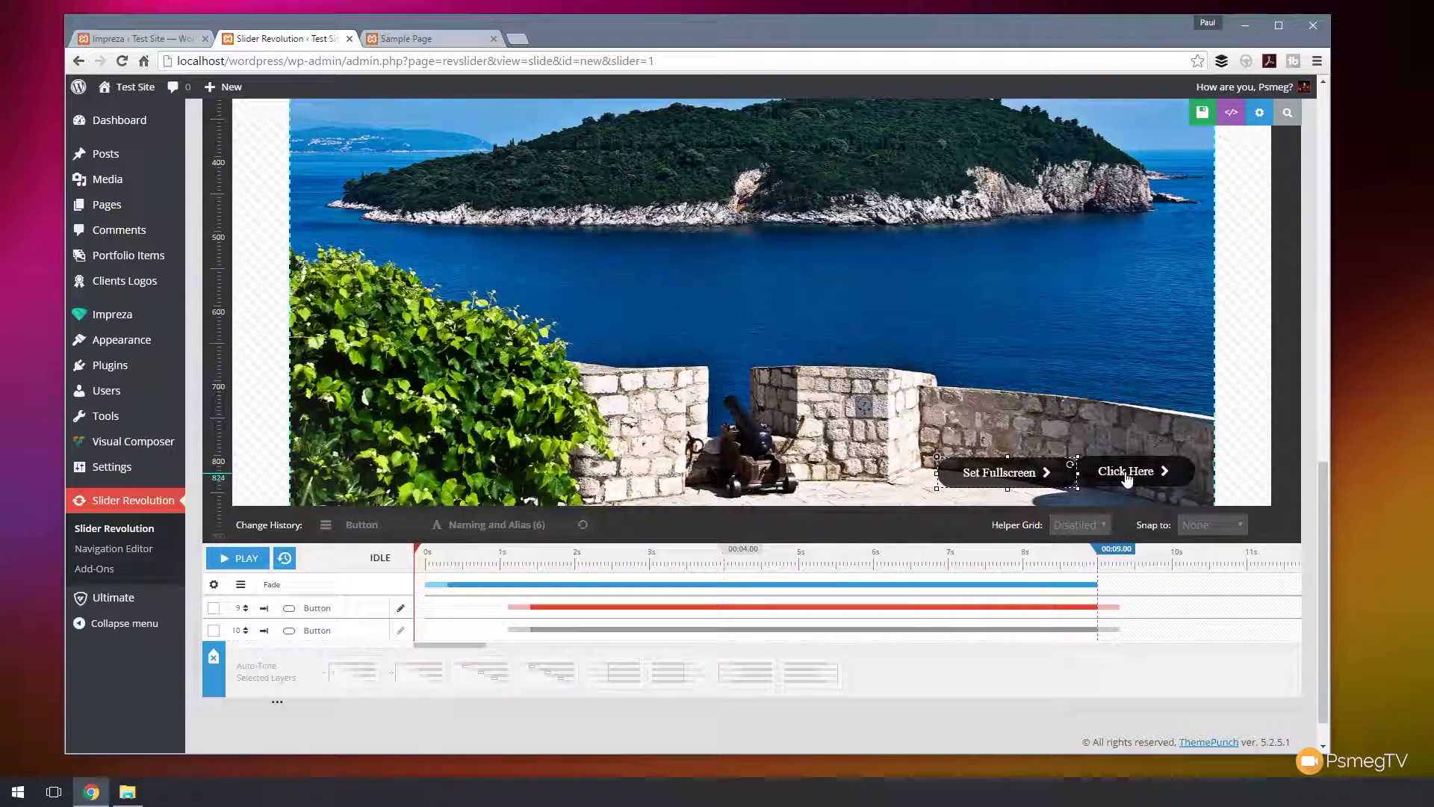
double_click(1128, 472)
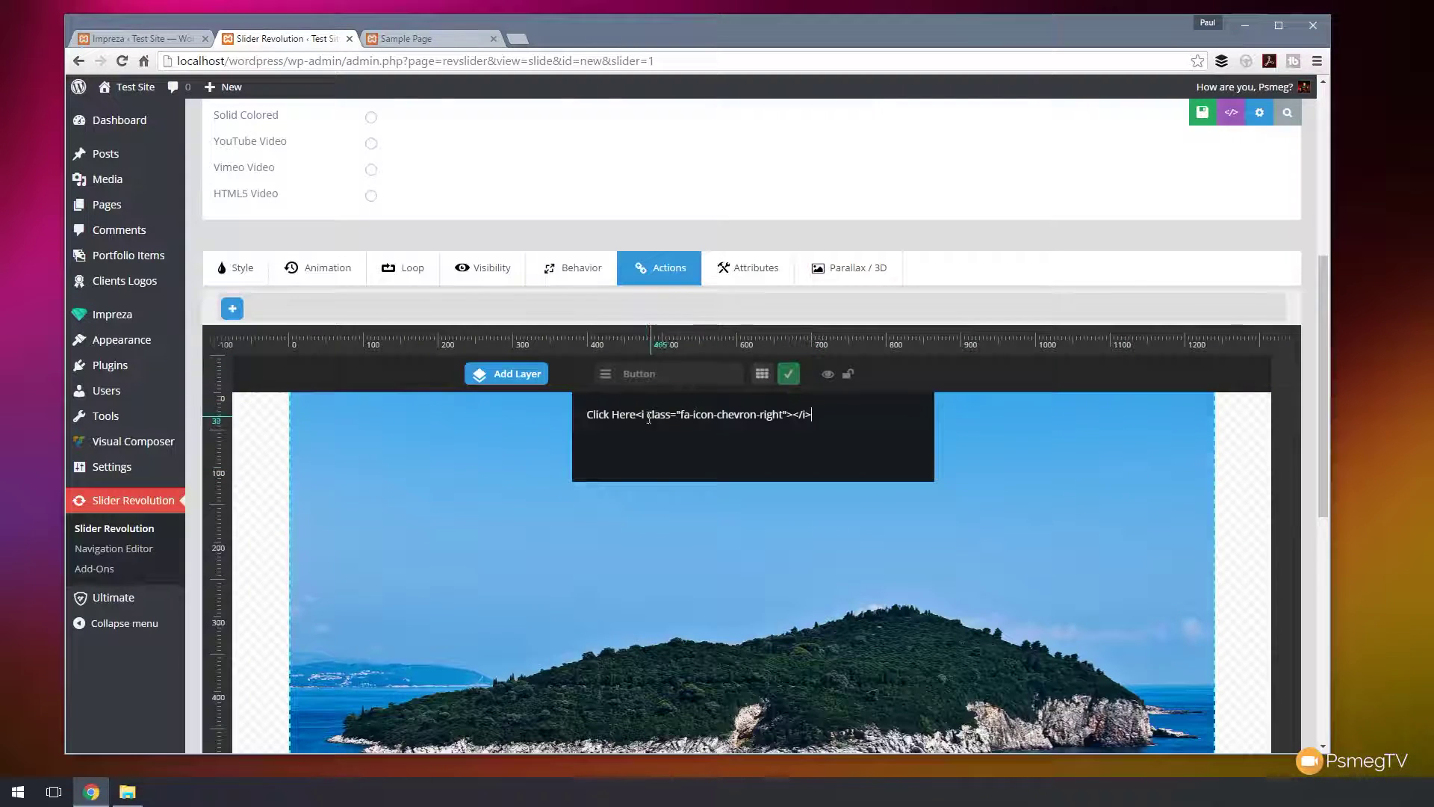
drag(635, 415, 532, 415)
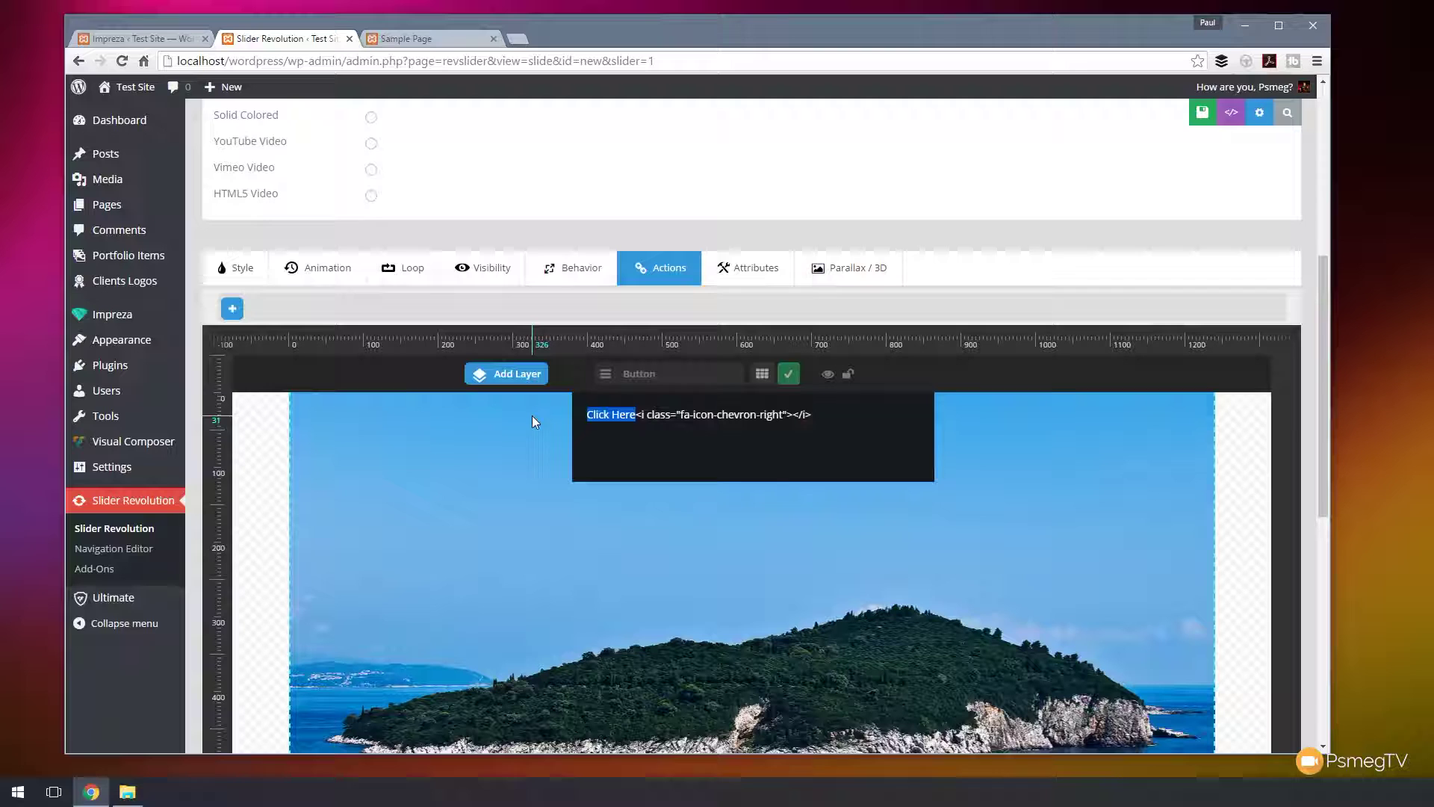
text(Cl)
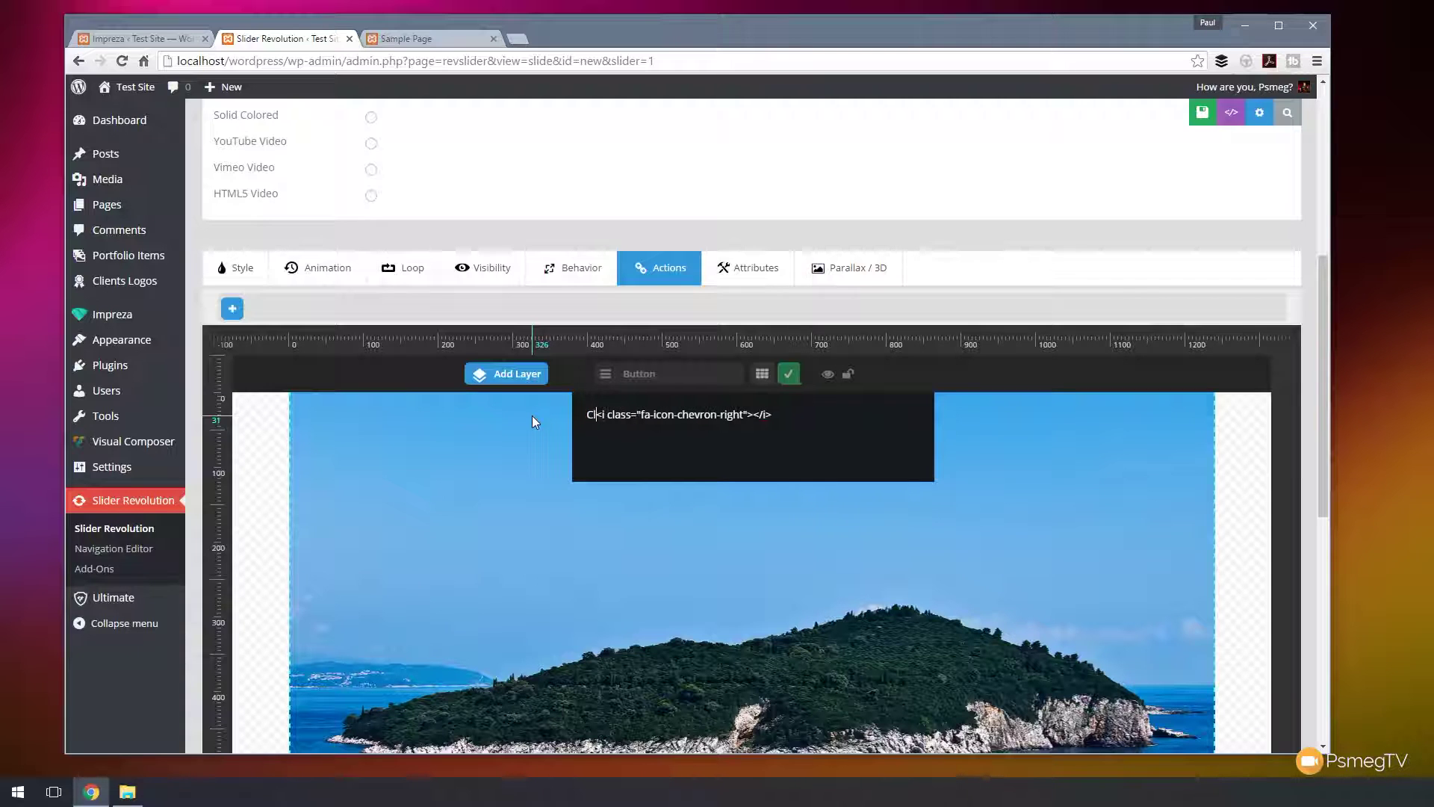
text(ose Fullscre)
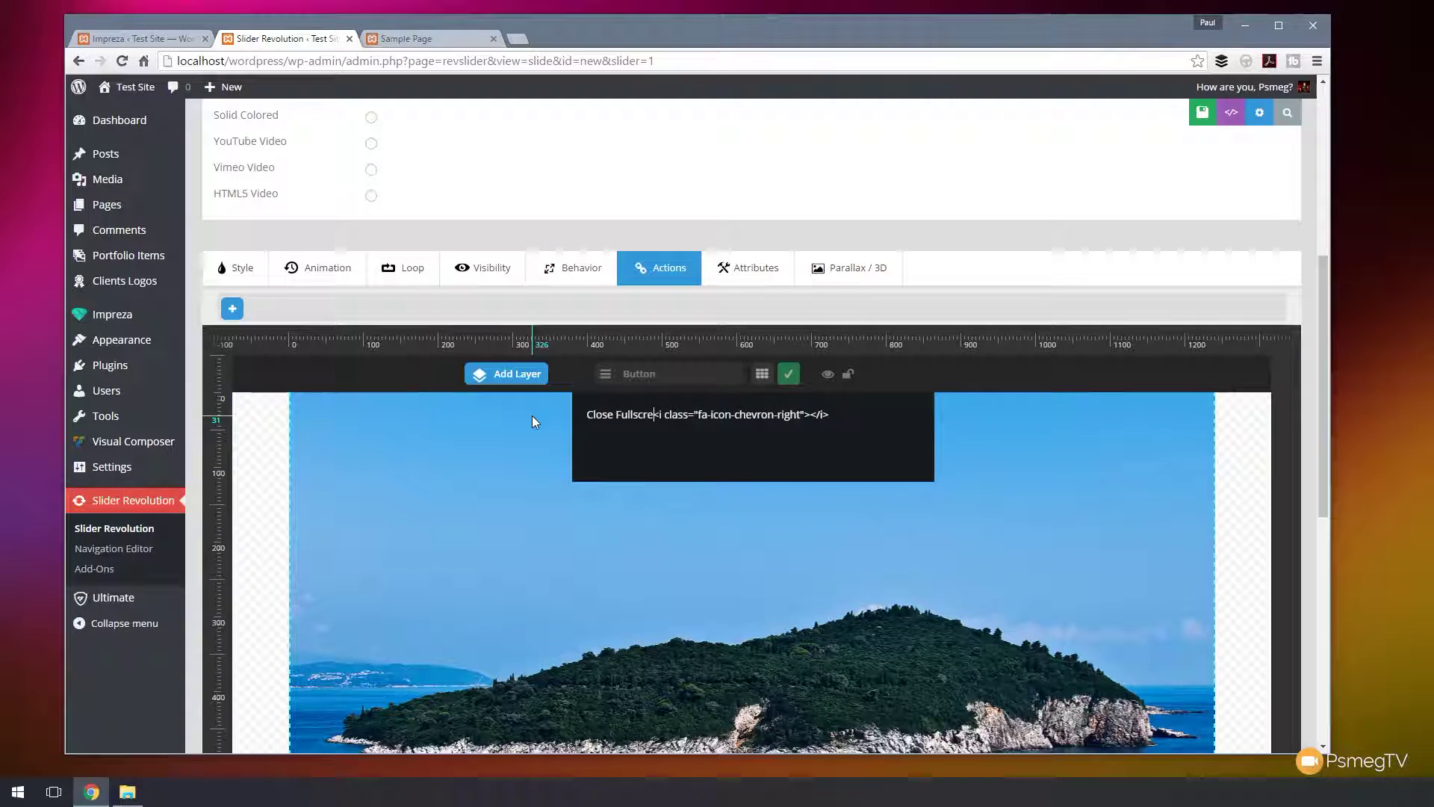
text(en)
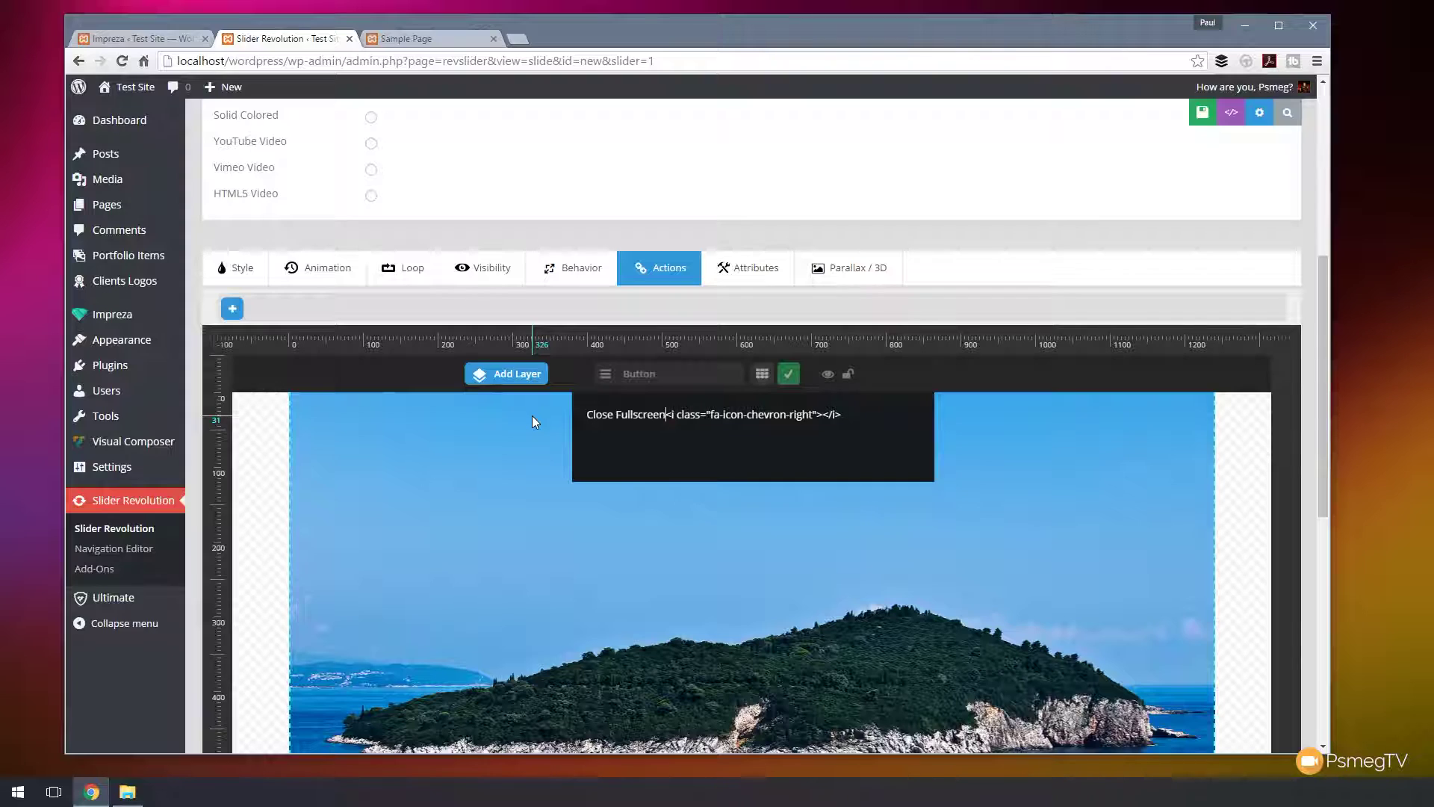
- Confirm the Close Fullscreen label, then shift both buttons slightly left so they sit side by side
click(788, 374)
scroll(1195, 394, down, 3)
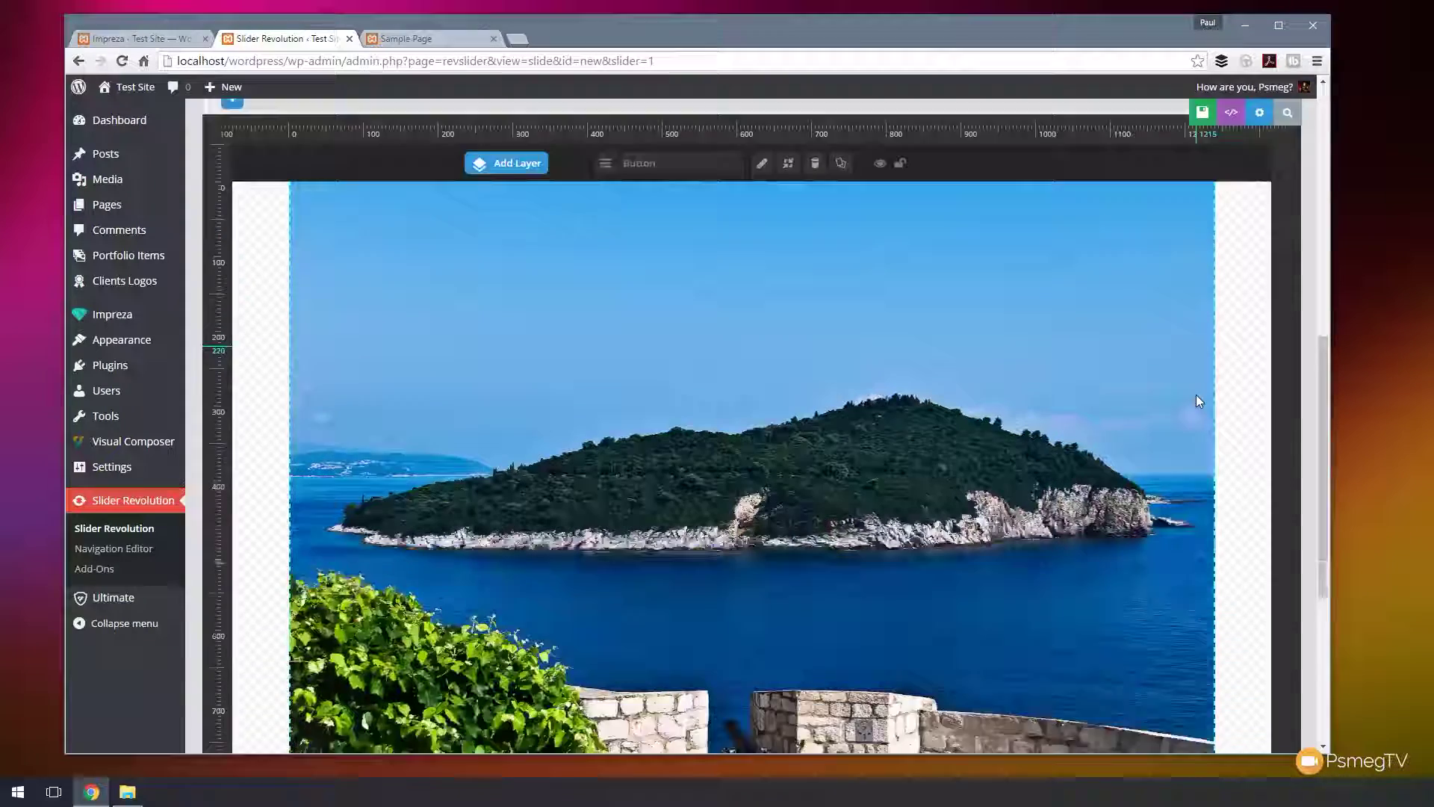
scroll(1195, 394, down, 4)
click(984, 489)
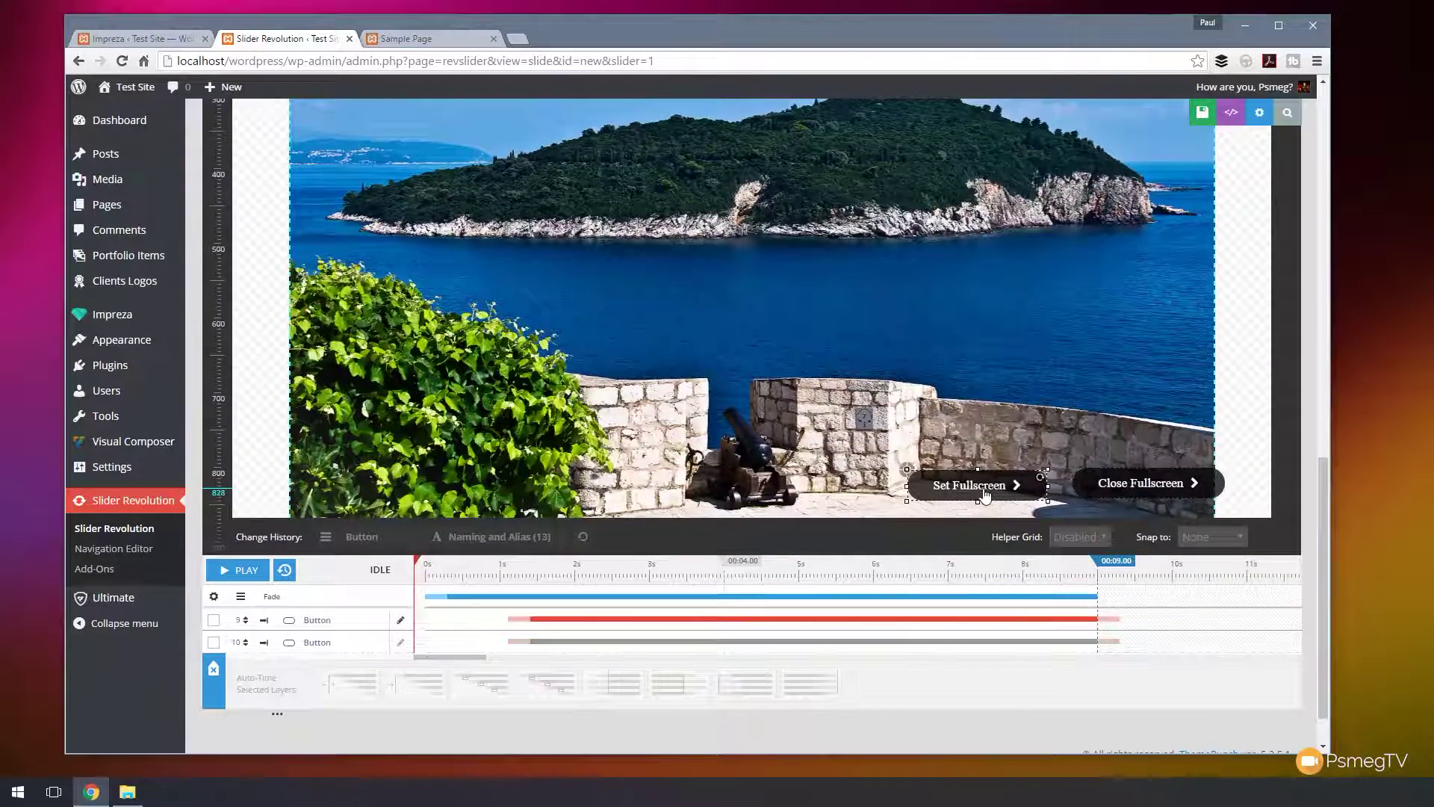
drag(984, 493, 968, 490)
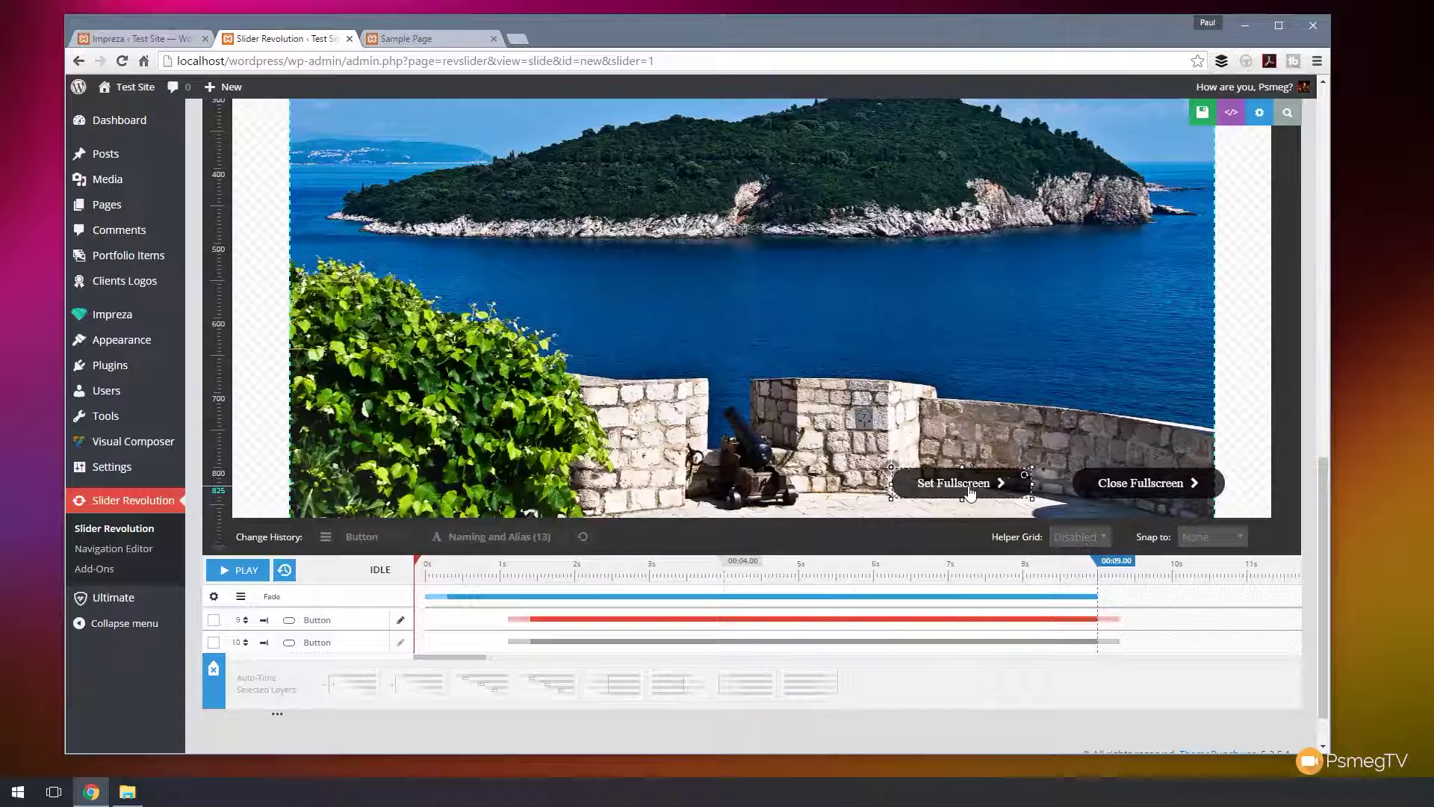
click(1141, 484)
drag(1140, 483, 1113, 482)
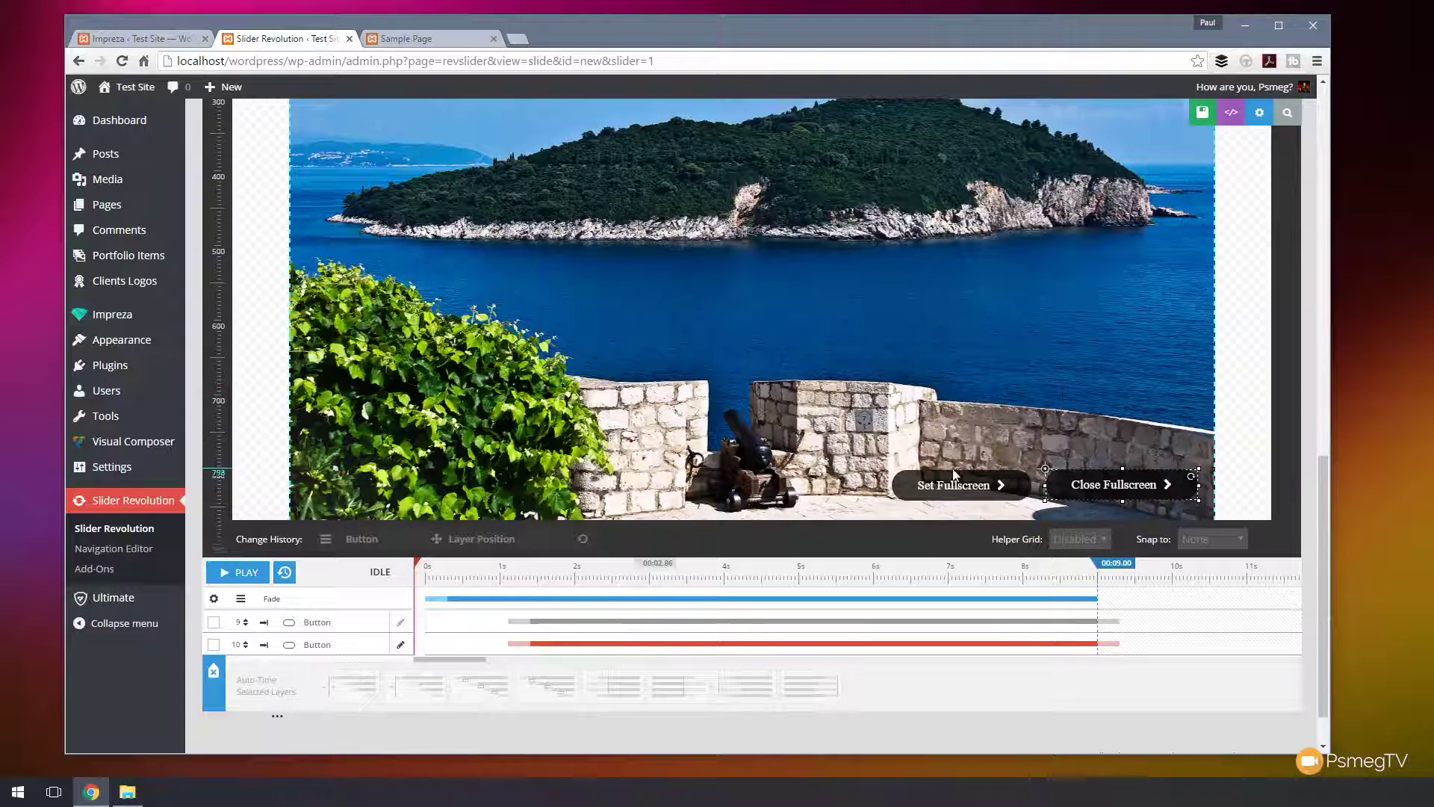
click(950, 486)
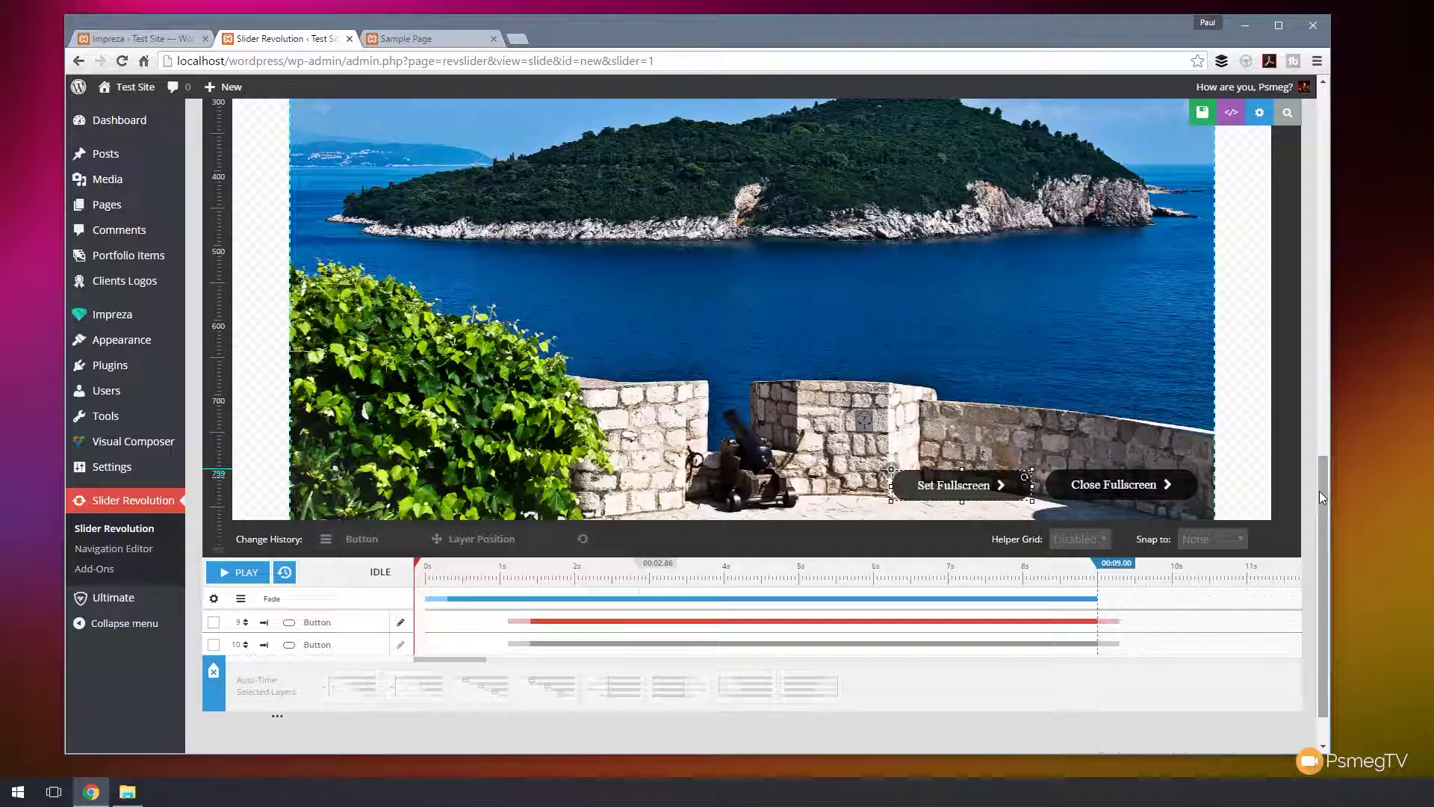
drag(1321, 494, 1277, 288)
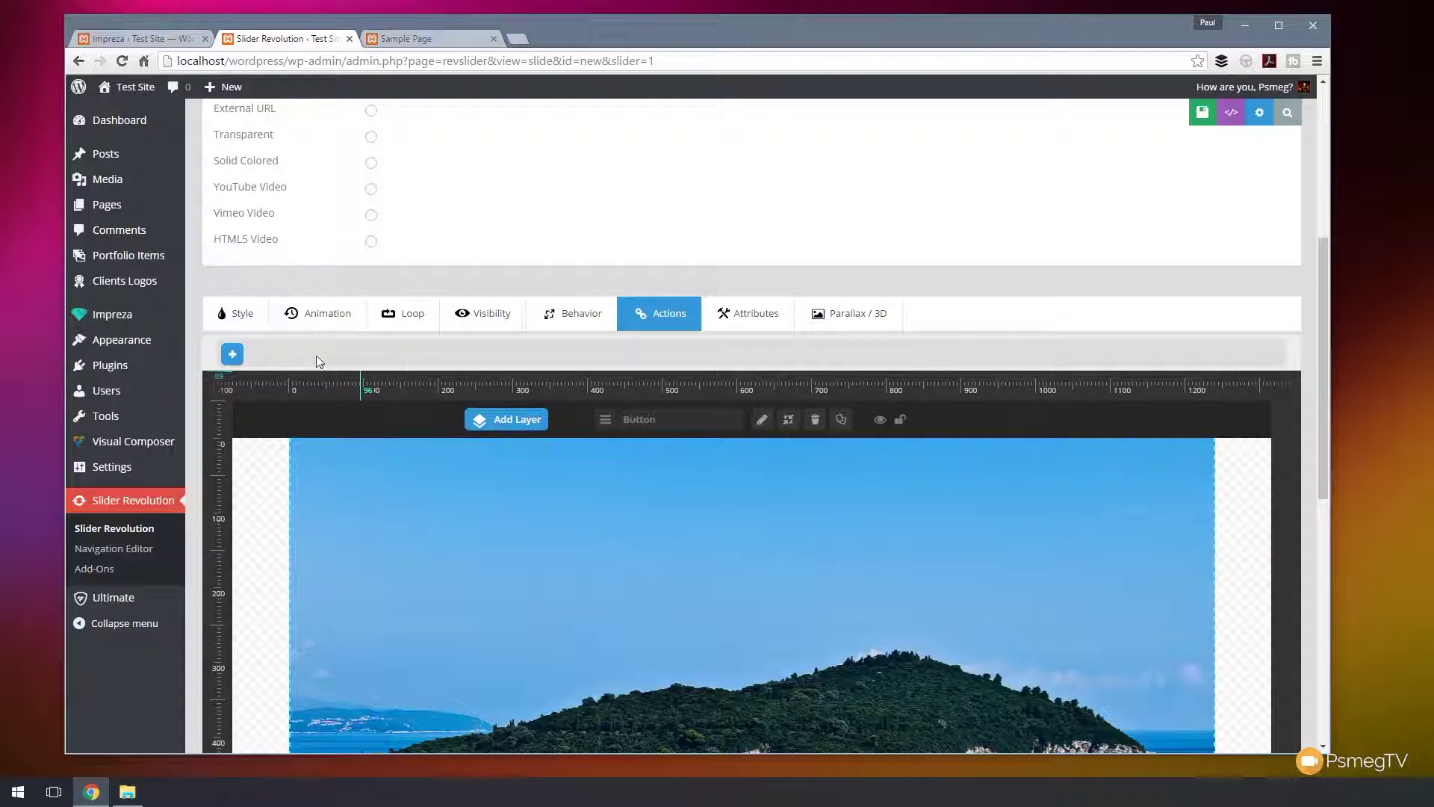
- Give the Set Fullscreen button a Click action of Go FullScreen
click(232, 353)
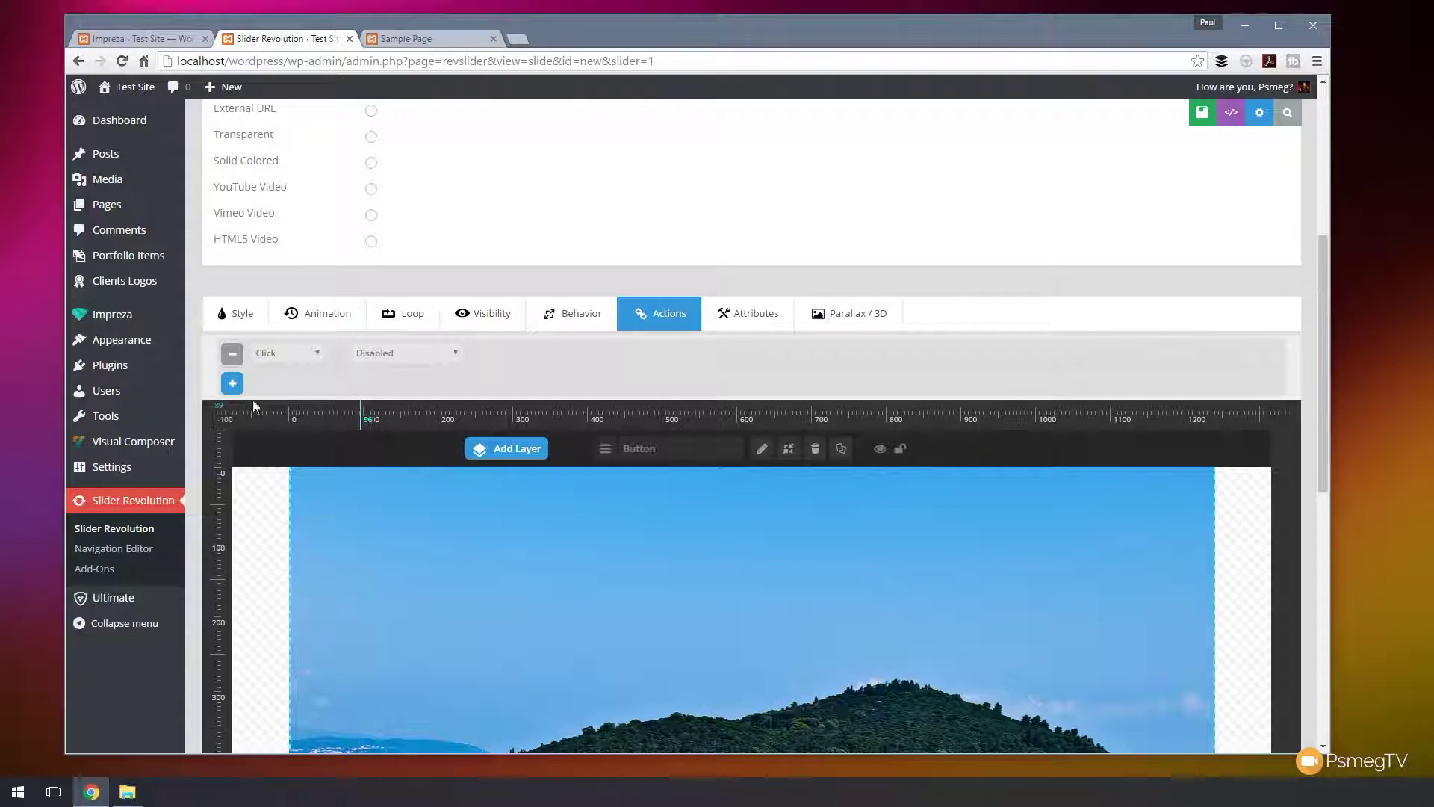
scroll(482, 431, down, 1)
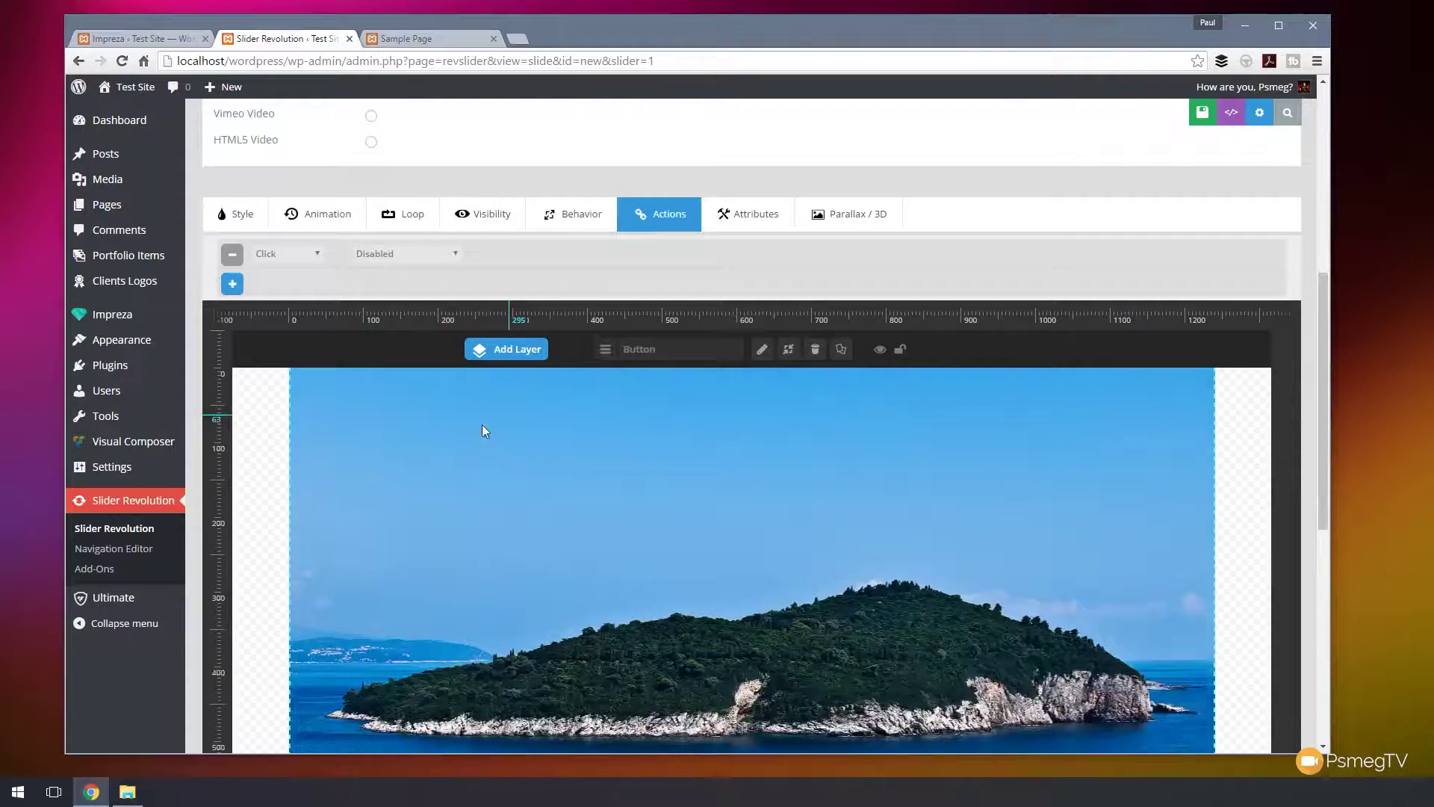
scroll(482, 431, down, 2)
scroll(968, 702, down, 2)
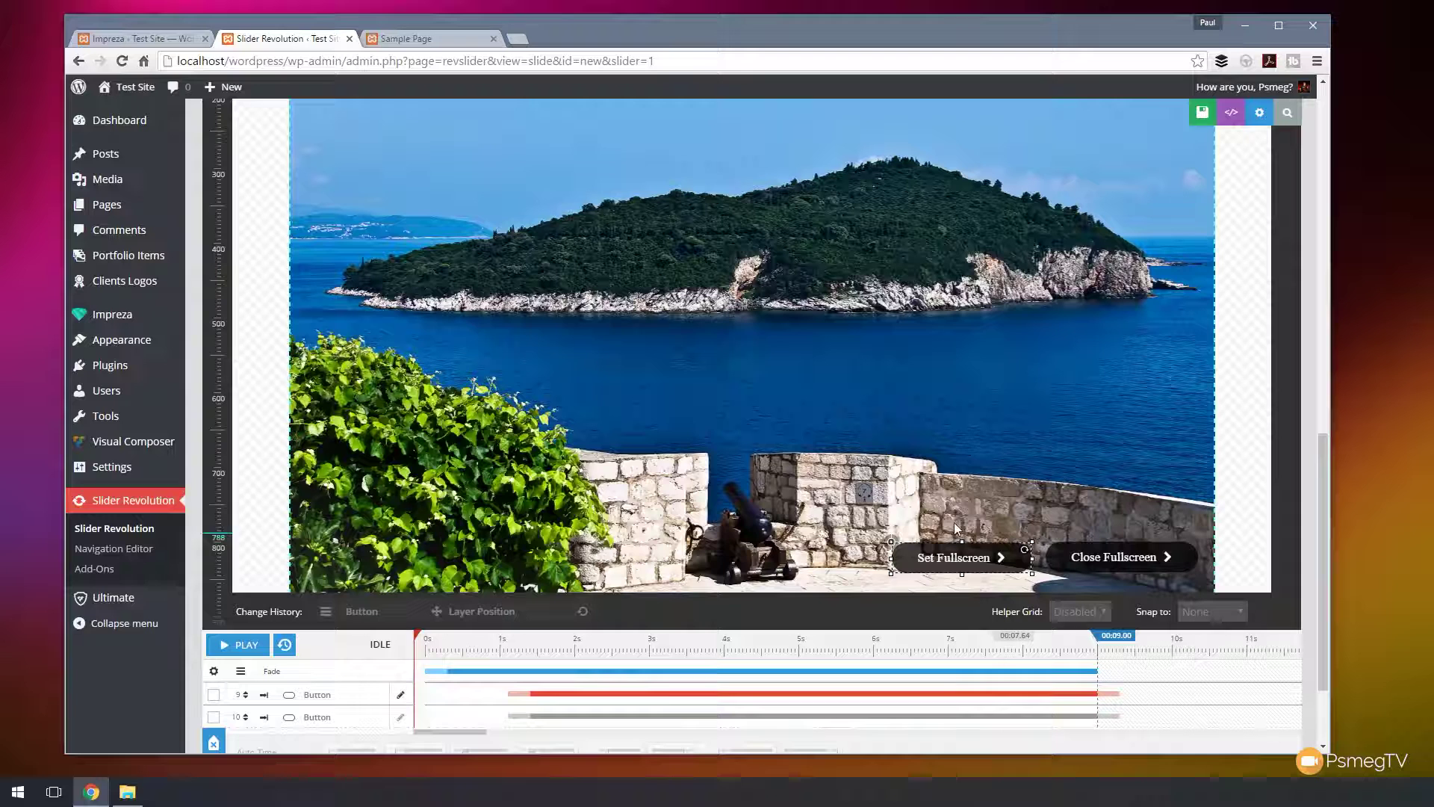
scroll(923, 572, up, 7)
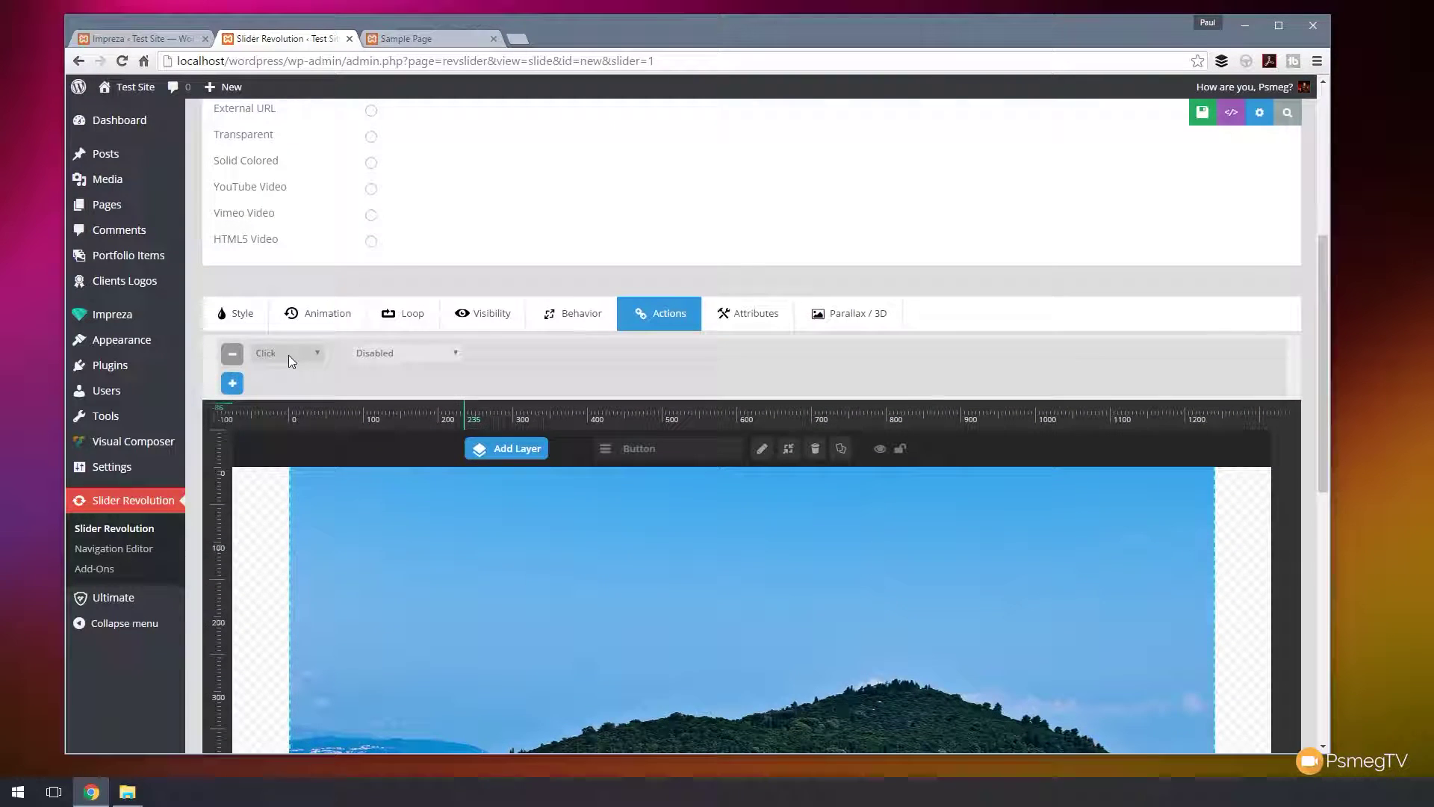
click(455, 360)
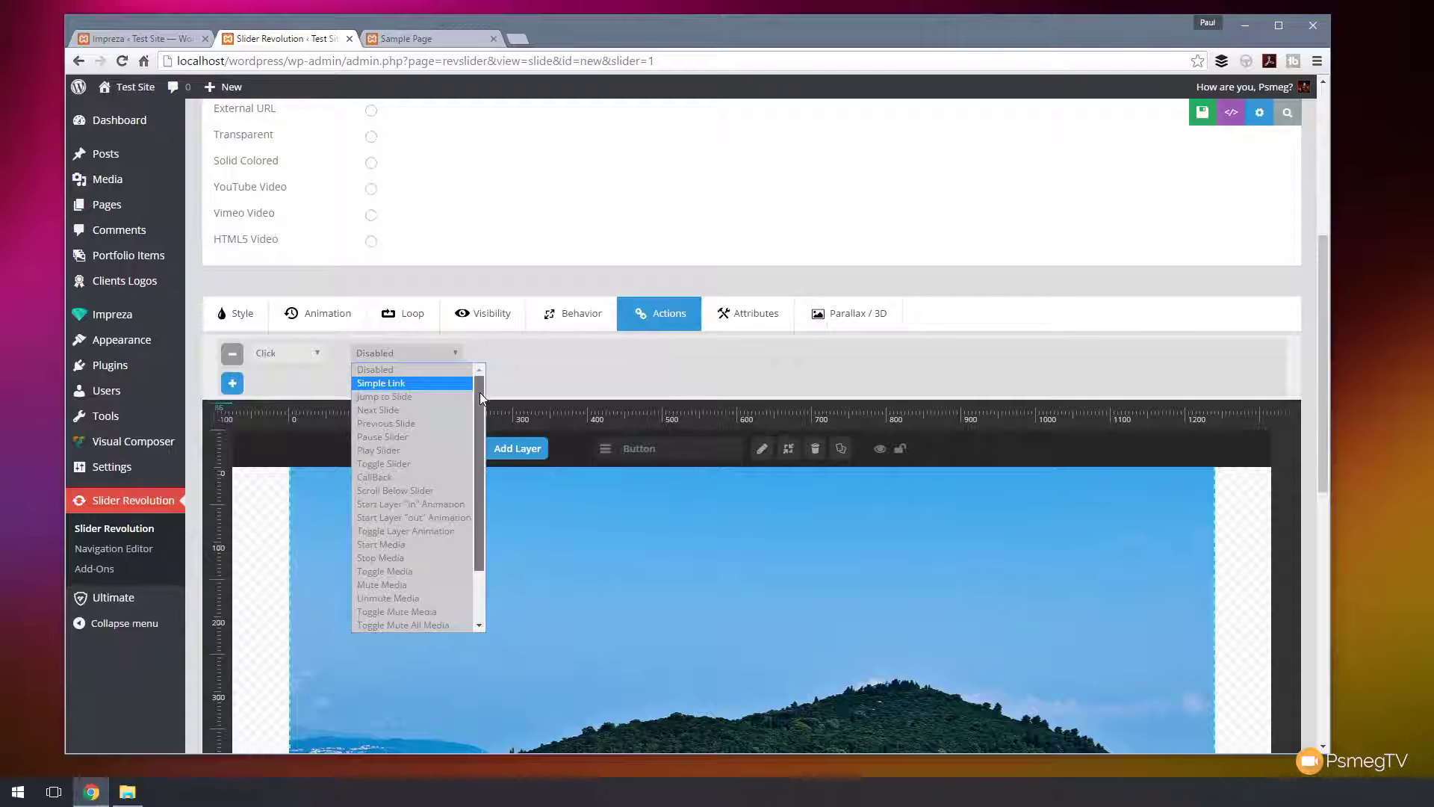
drag(479, 392, 481, 418)
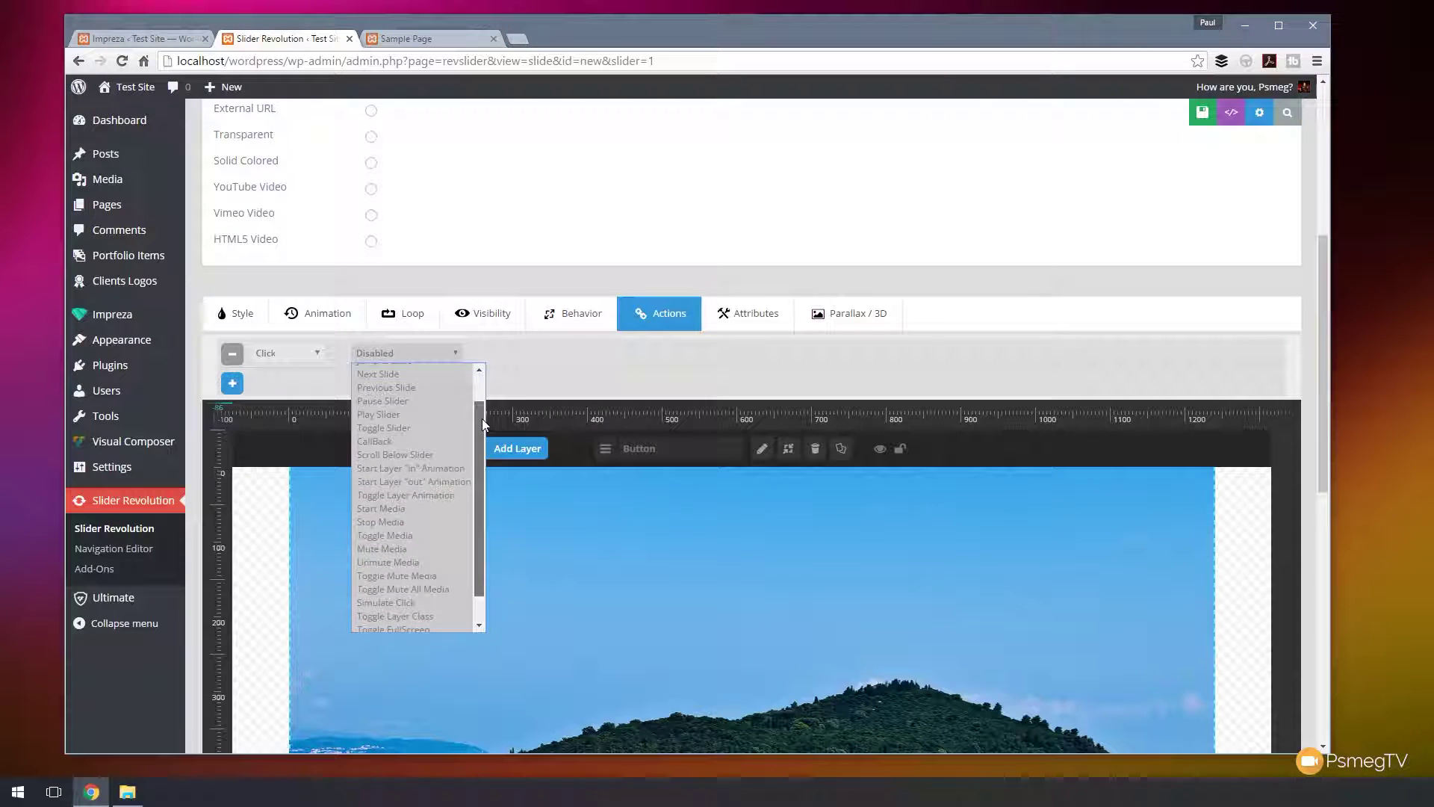
scroll(380, 615, down, 1)
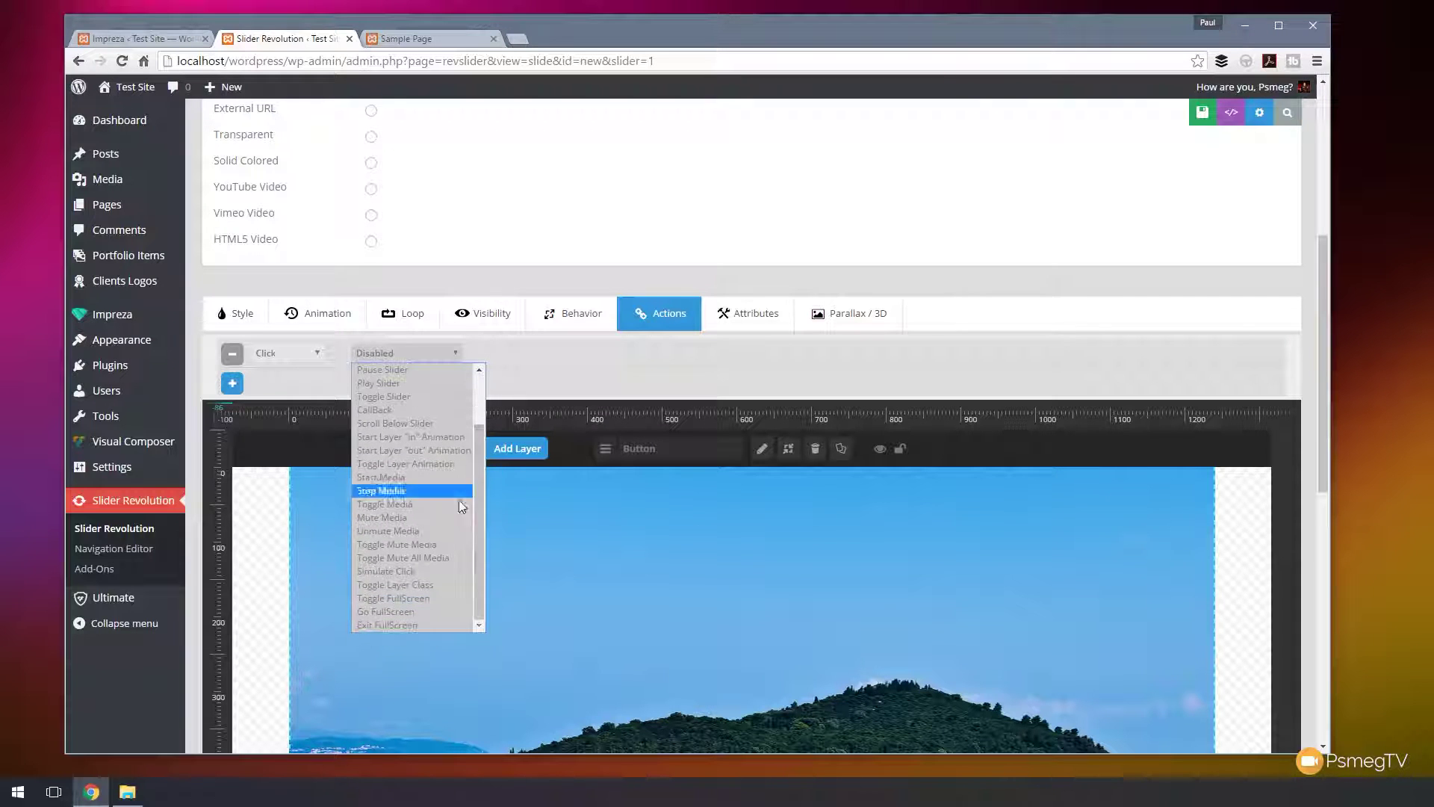
click(380, 612)
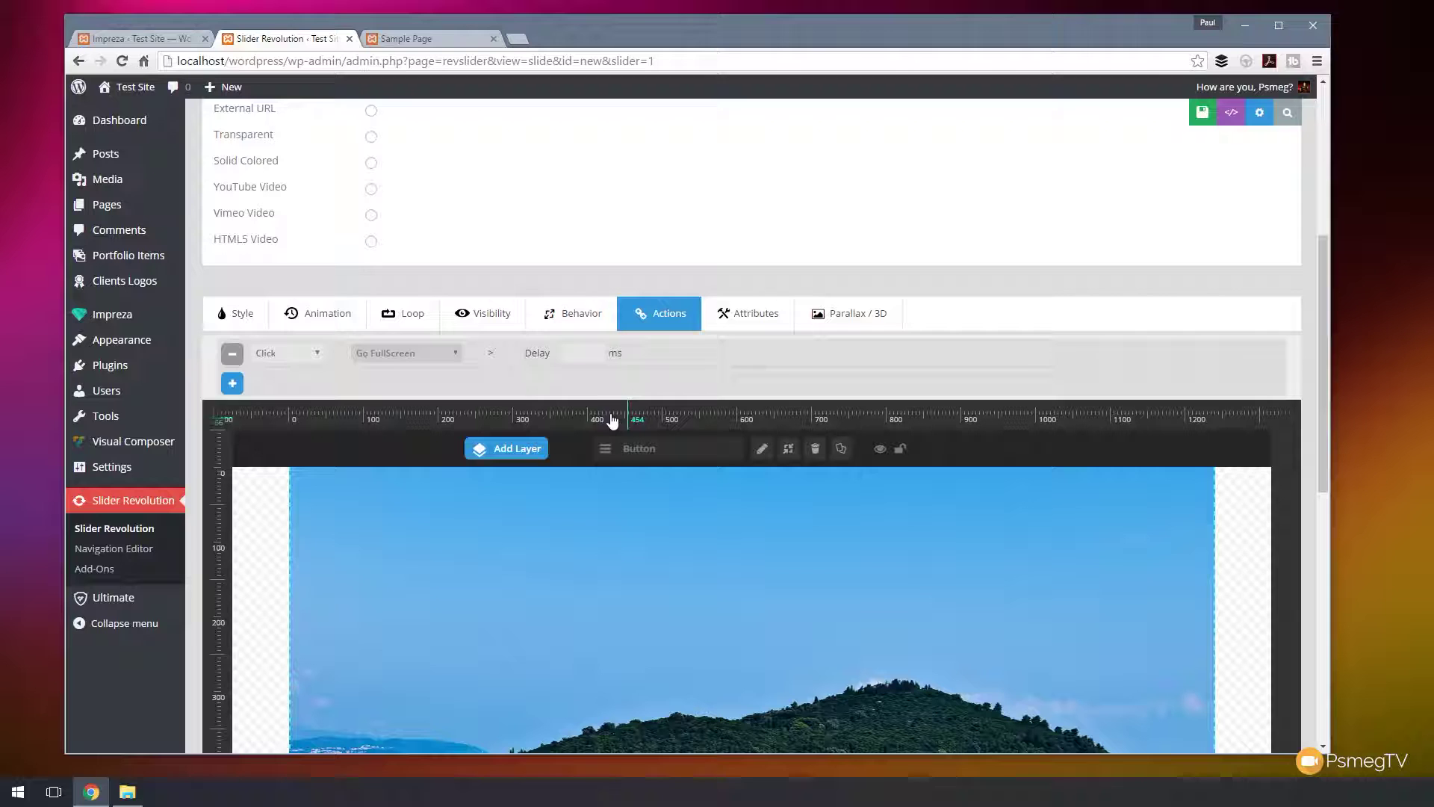
click(590, 354)
- Give the Close Fullscreen button a Click action of Exit FullScreen
scroll(1126, 363, down, 9)
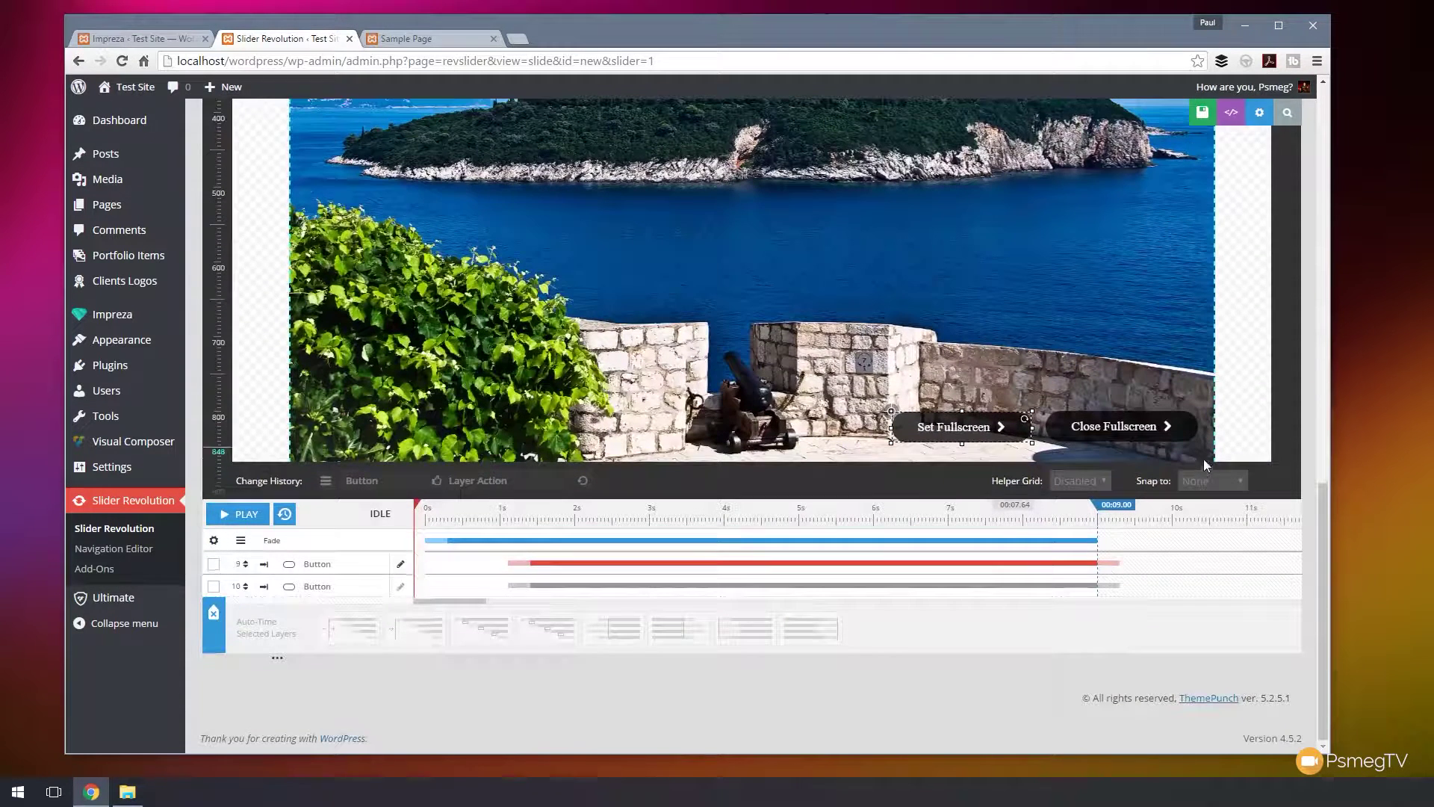
scroll(844, 481, up, 8)
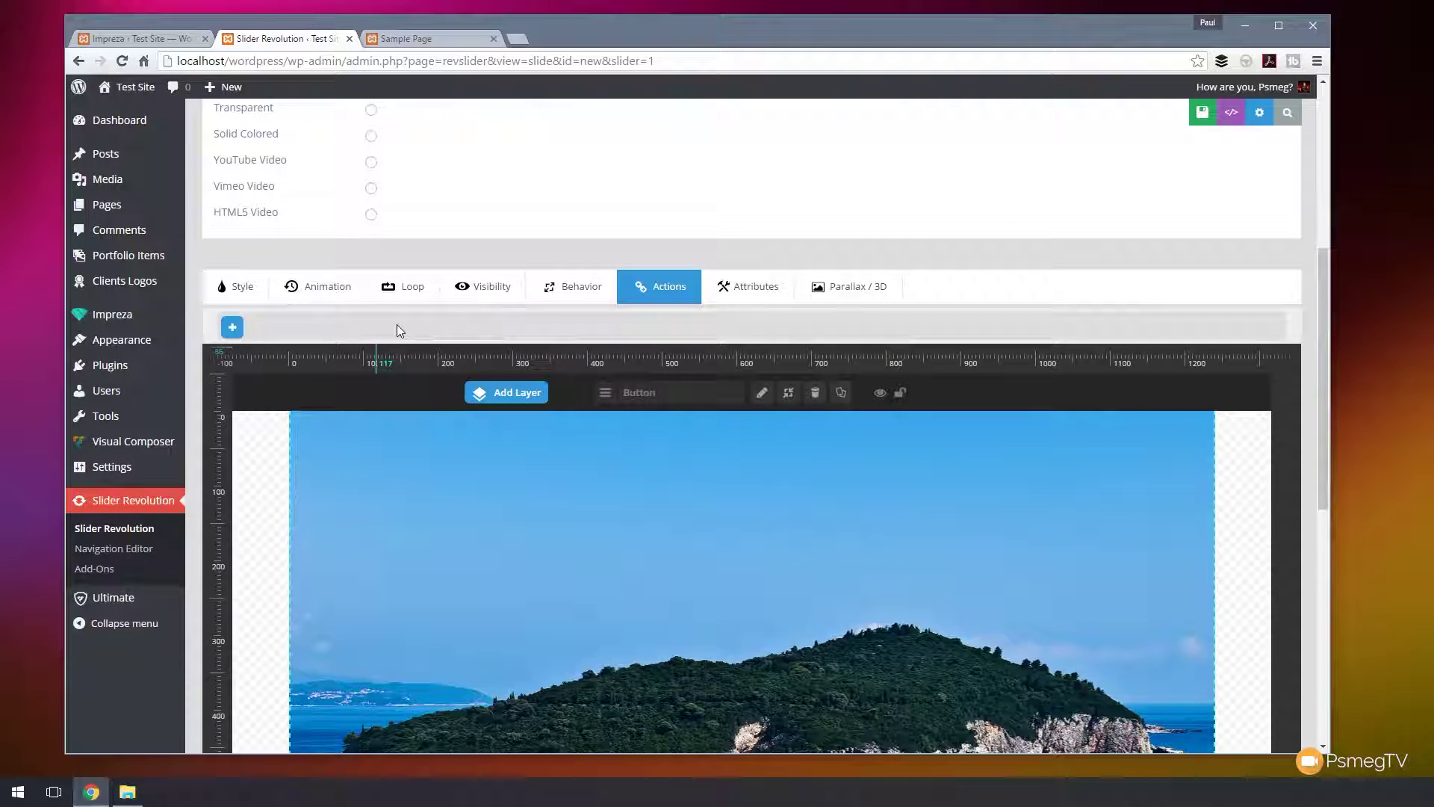
click(233, 327)
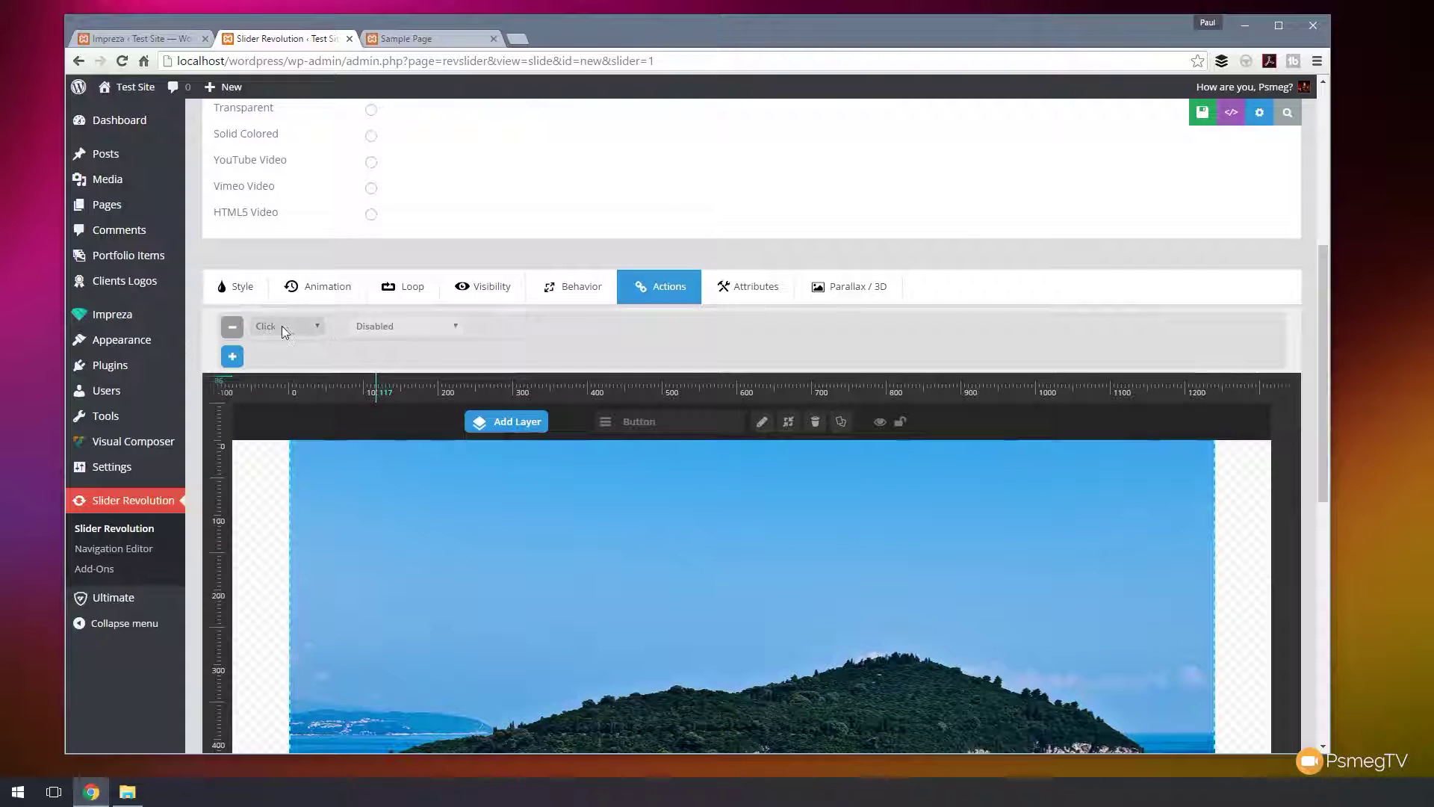
click(453, 330)
drag(478, 355, 479, 433)
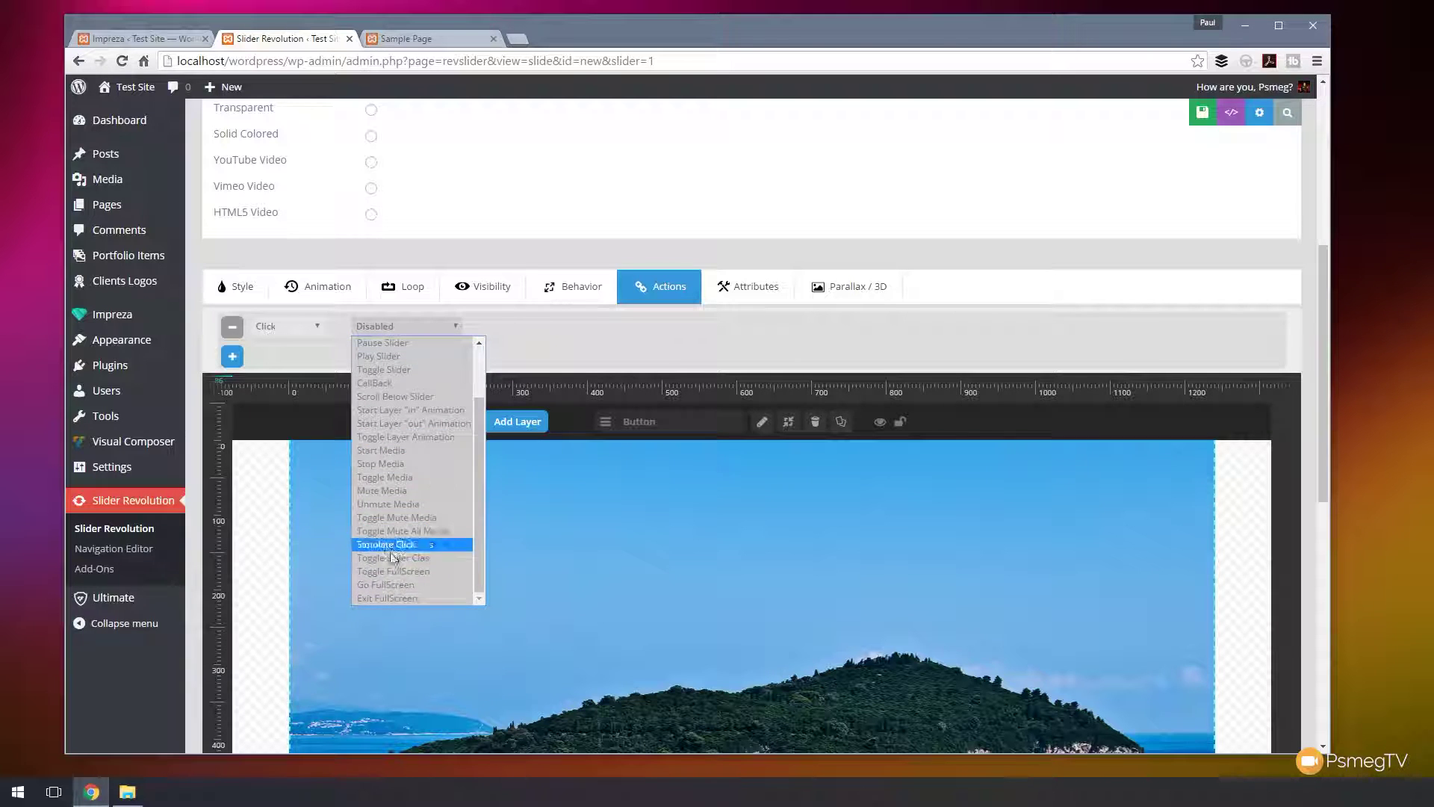
click(379, 597)
- Deselect the layer and save the slide
click(379, 597)
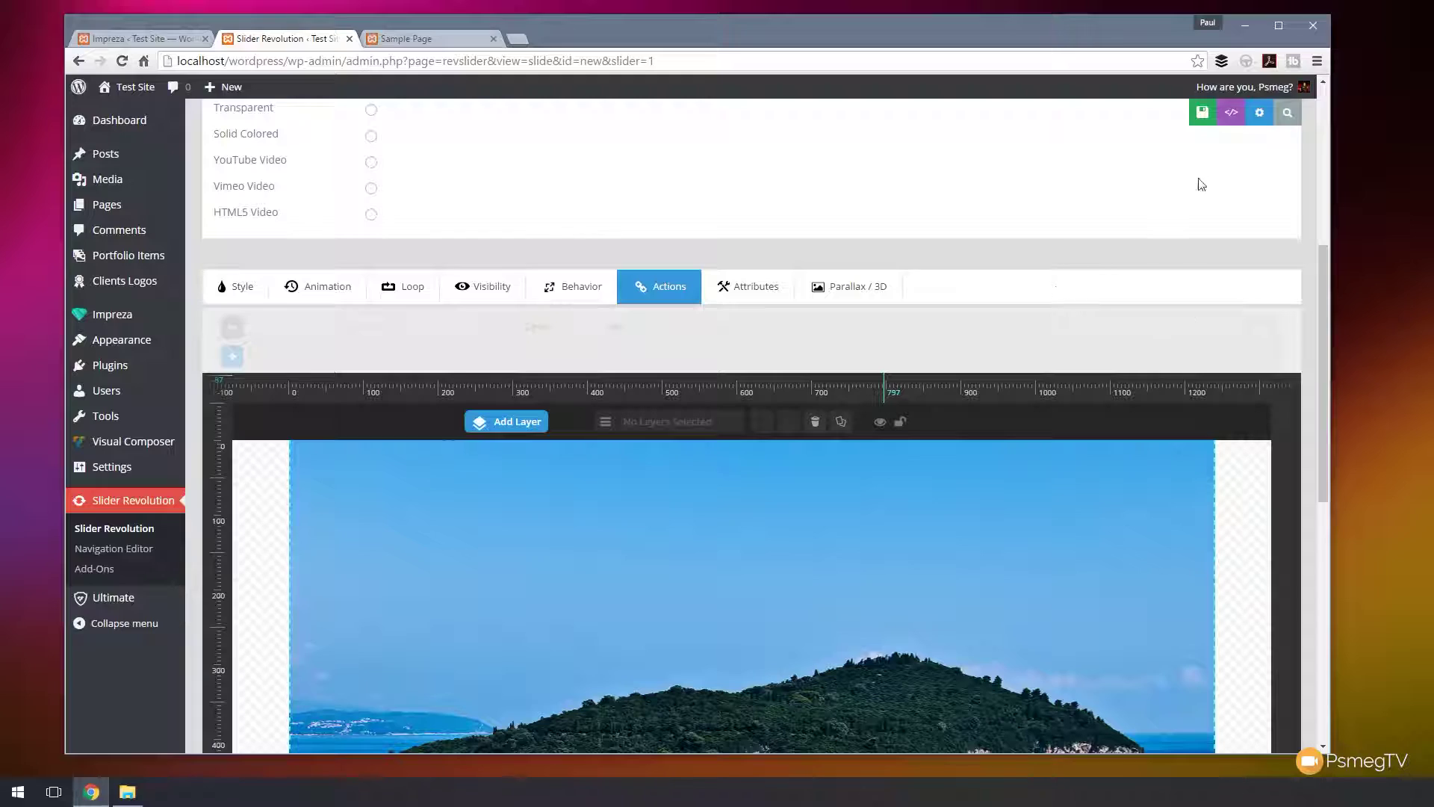
click(1192, 115)
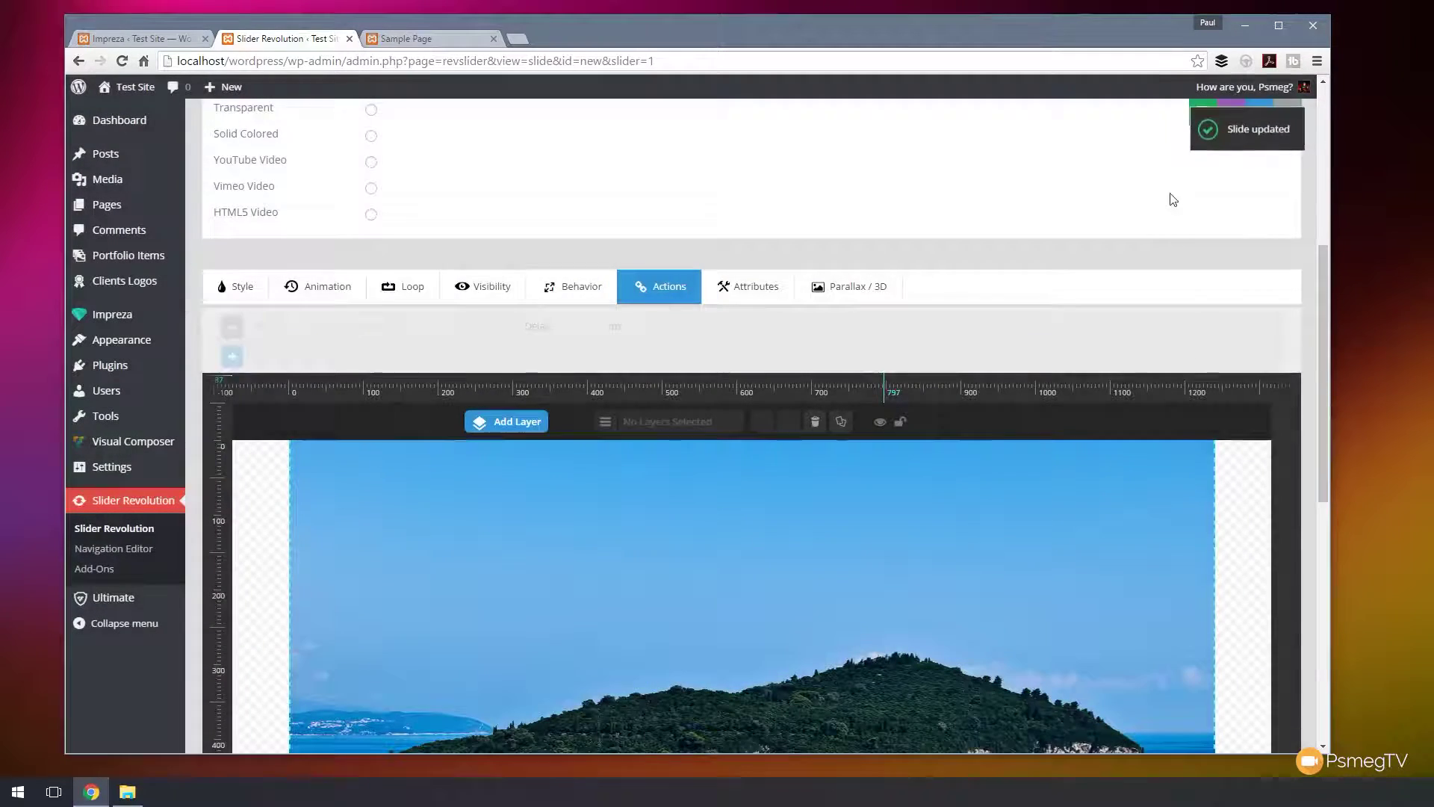
scroll(902, 602, down, 8)
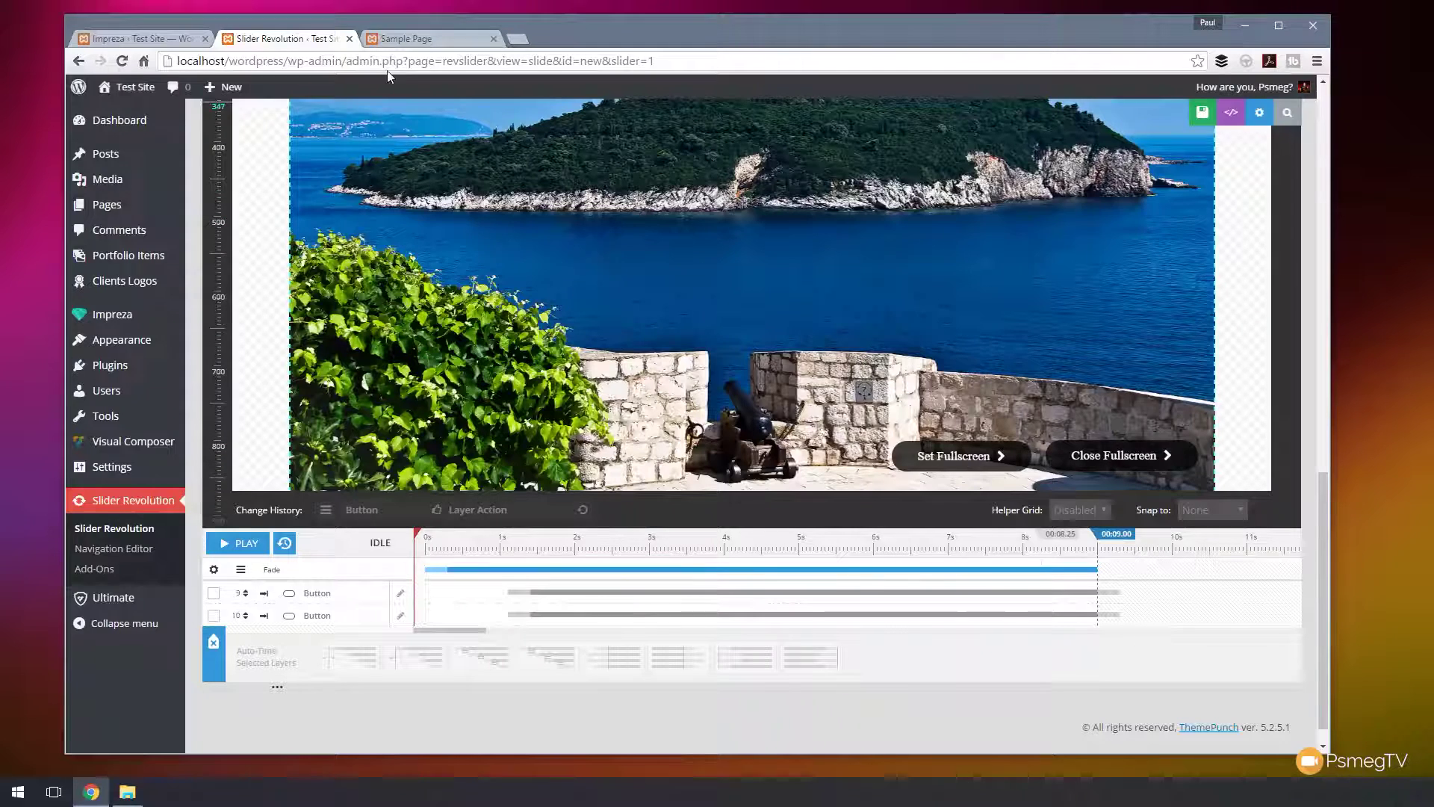
- Reload the Sample Page preview and test Set Fullscreen, then Close Fullscreen on the slider
click(416, 42)
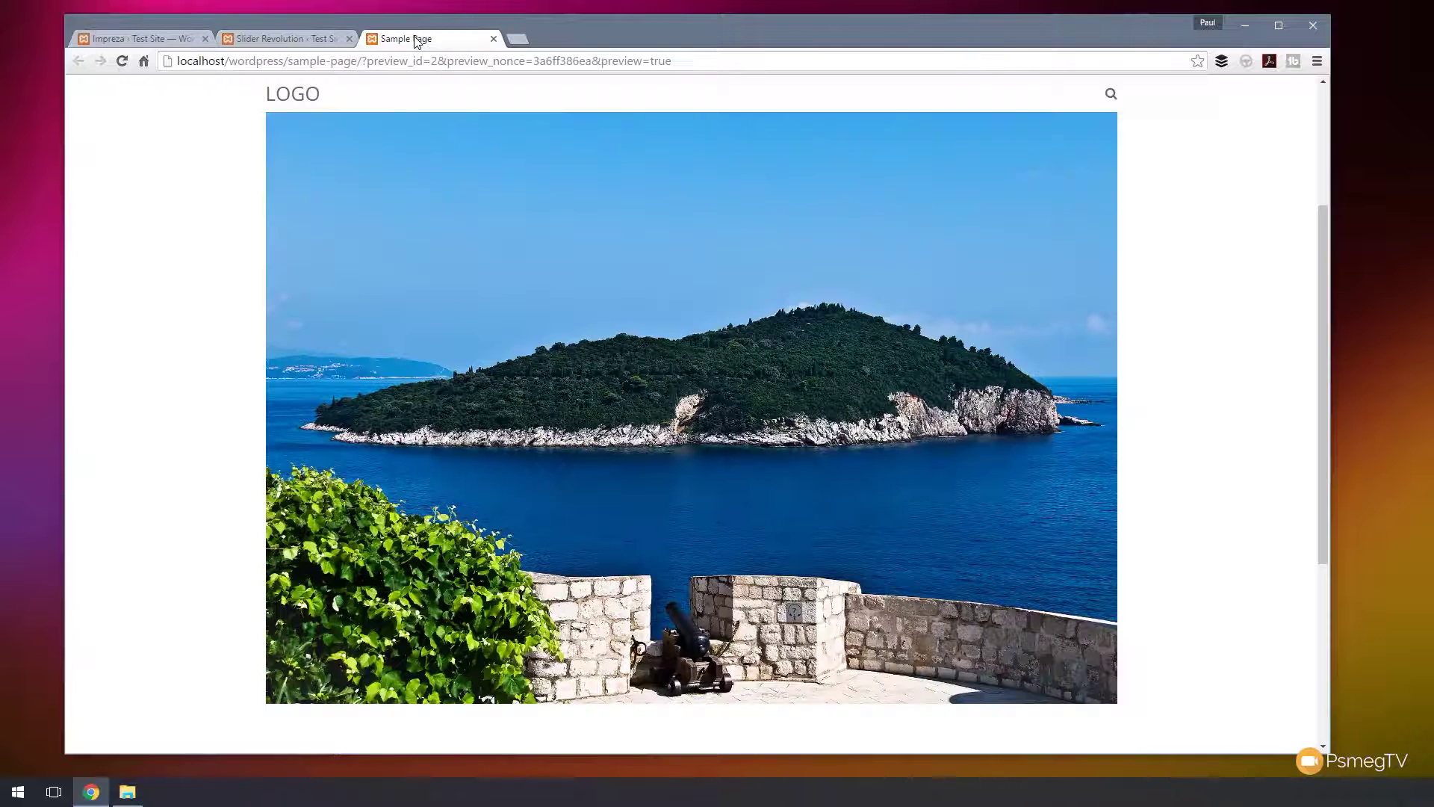
click(122, 63)
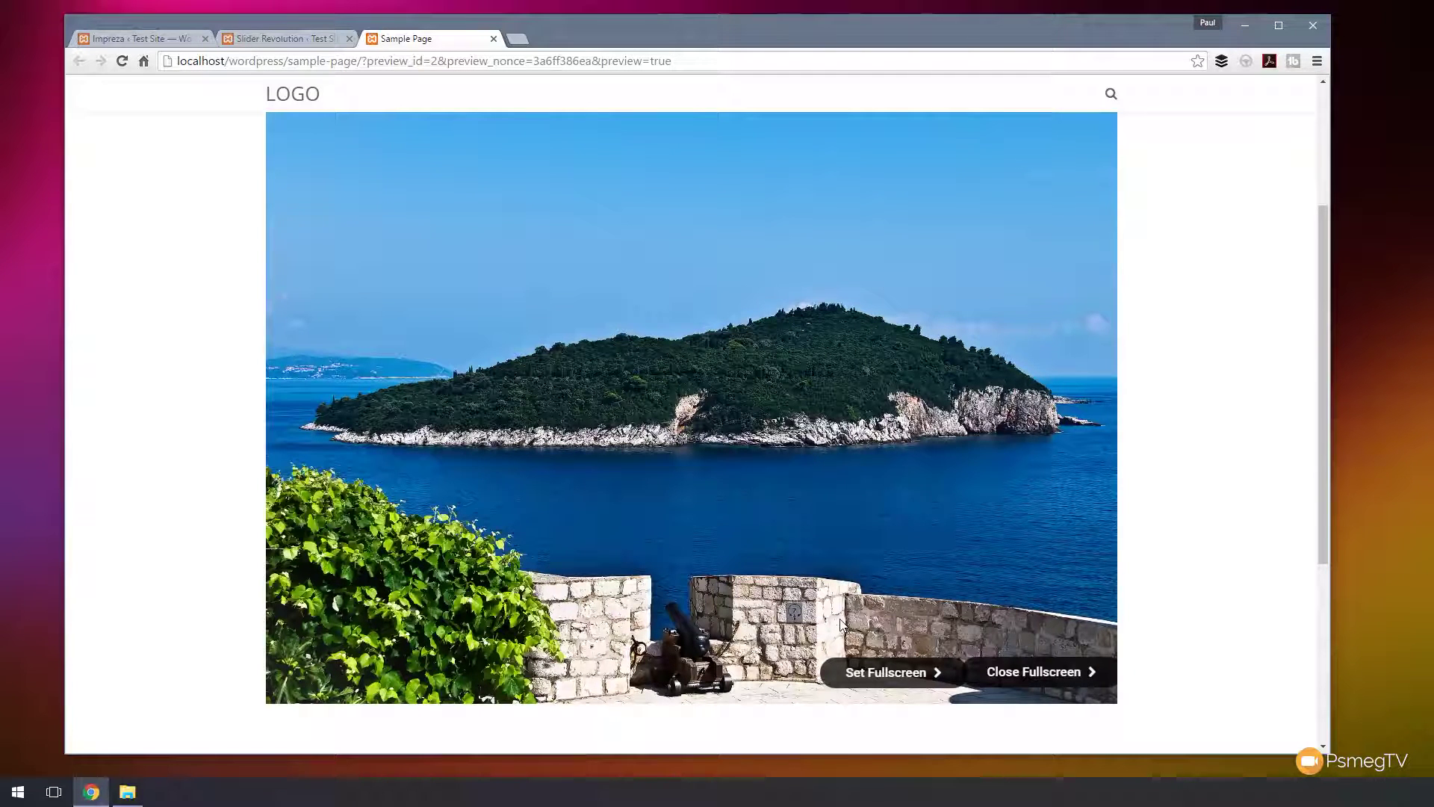
click(878, 673)
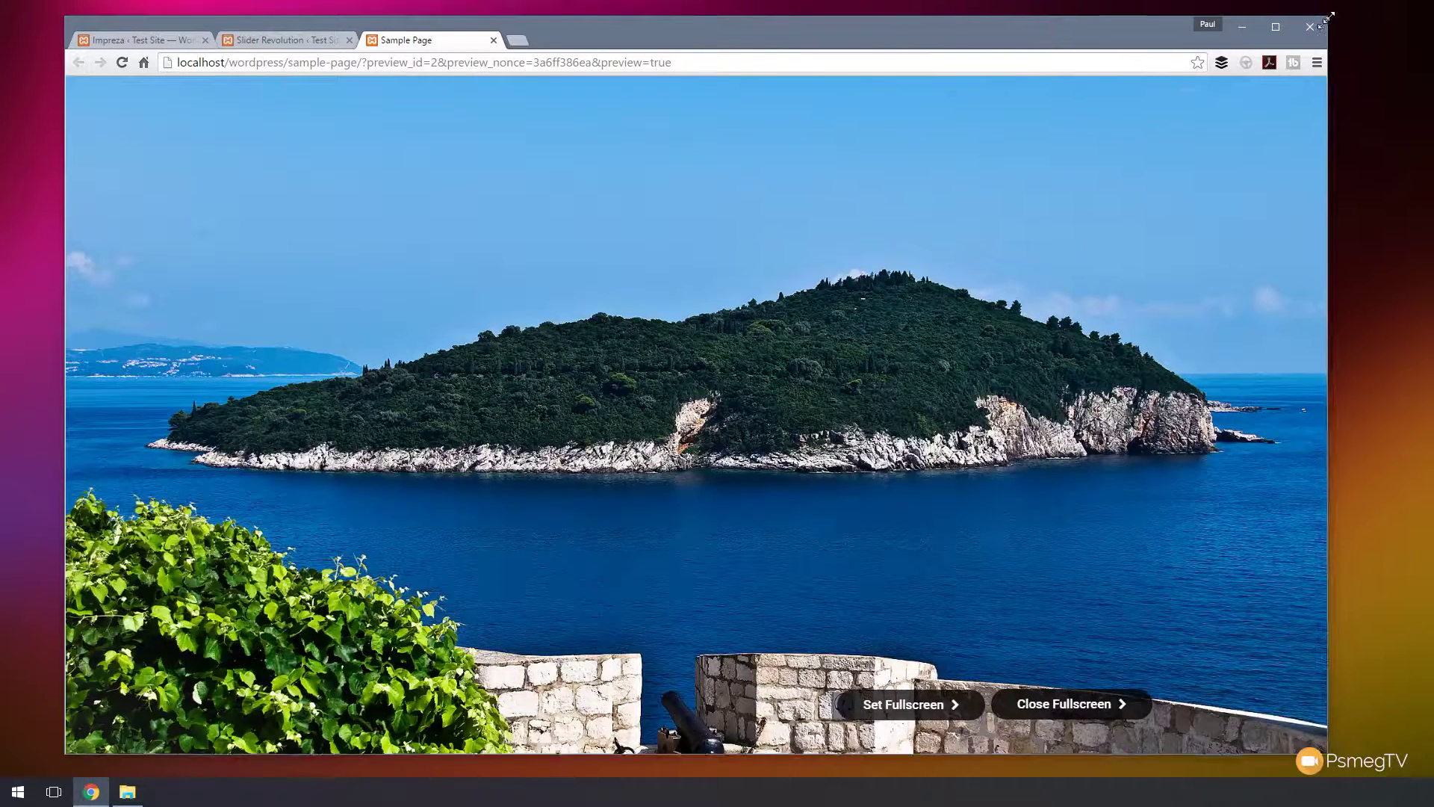
mouse_move(1330, 16)
mouse_down()
mouse_move(1147, 110)
mouse_move(1034, 139)
mouse_move(1275, 19)
mouse_move(1320, 20)
mouse_up()
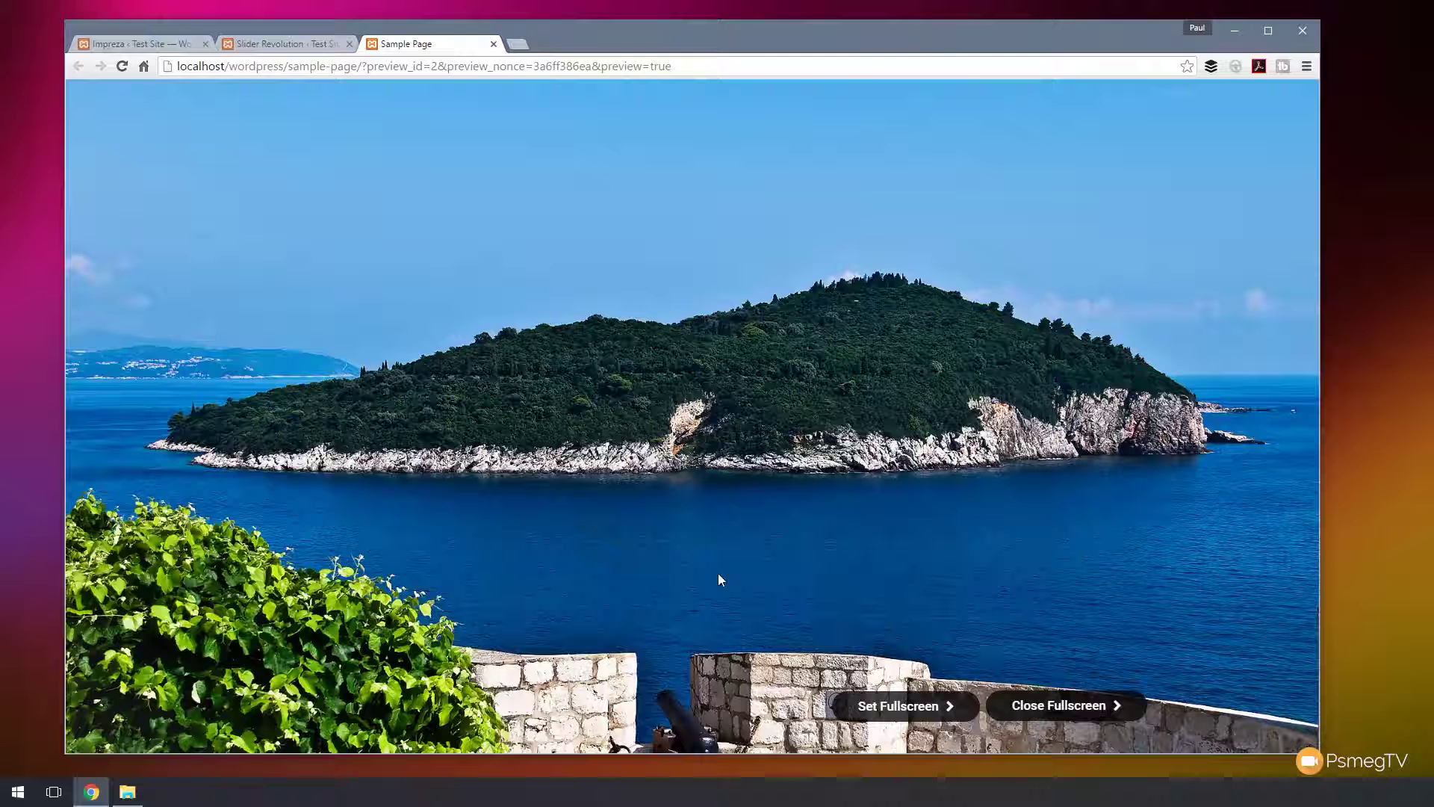
click(1061, 706)
scroll(1165, 497, down, 3)
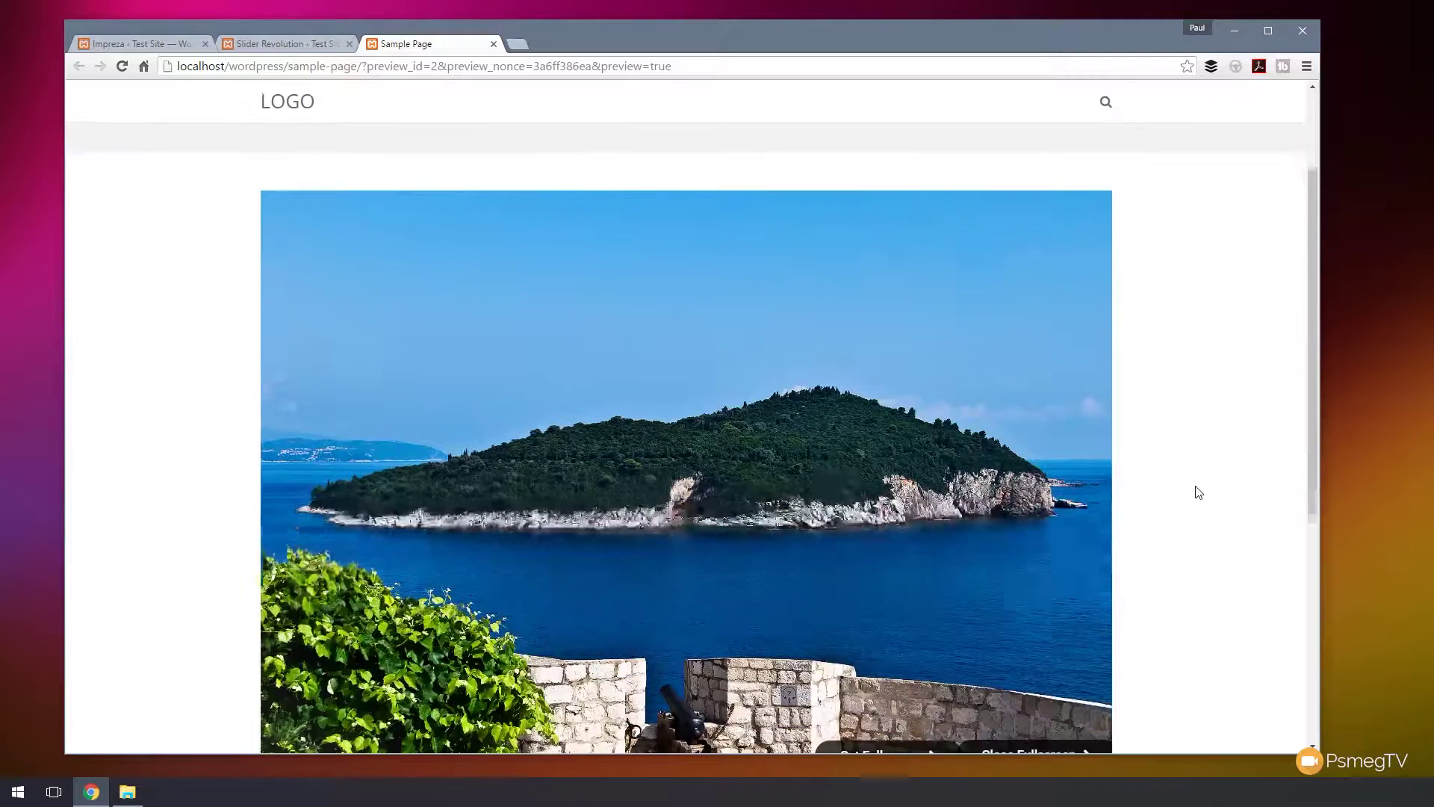